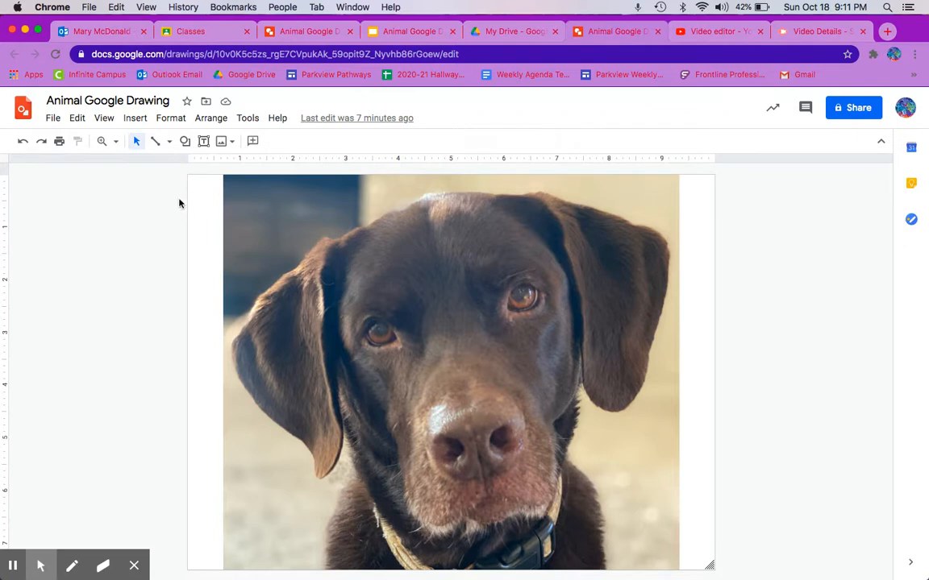
# Look over the finished dog illustration in Animal Google Drawing Example and return to the Animal Google Drawing file
pyautogui.click(170, 143)
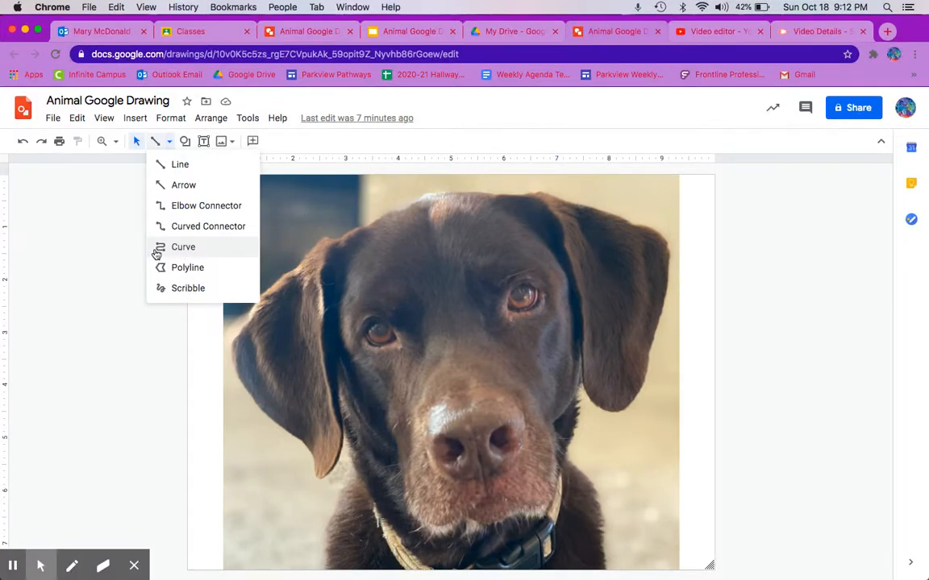
pyautogui.click(276, 31)
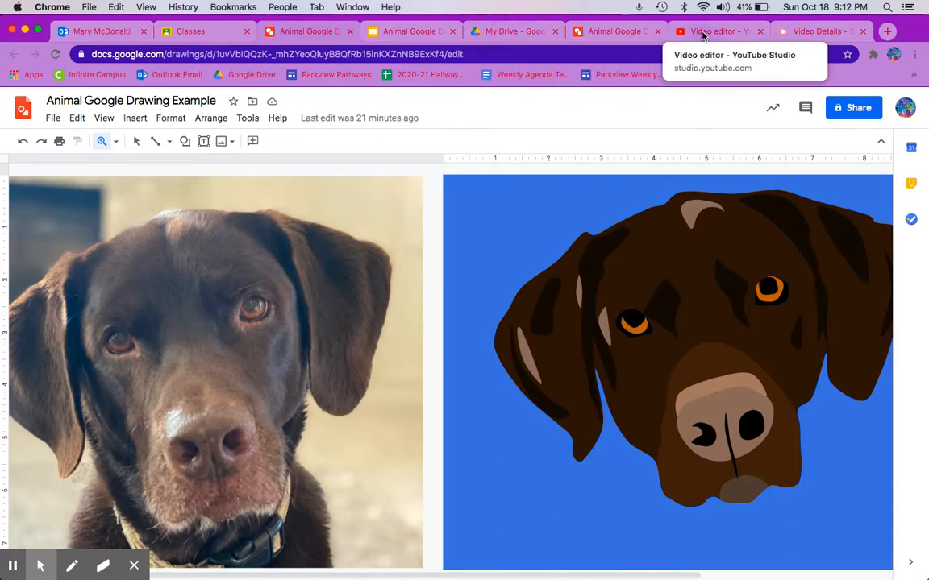
pyautogui.click(628, 31)
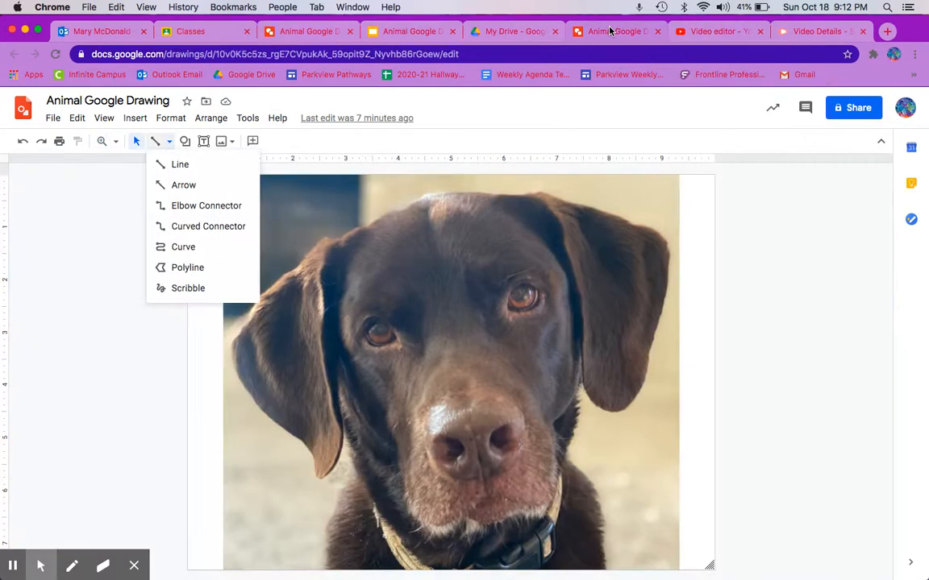
# Trace the outer edge of the dog's nose with a closed polyline
pyautogui.click(168, 142)
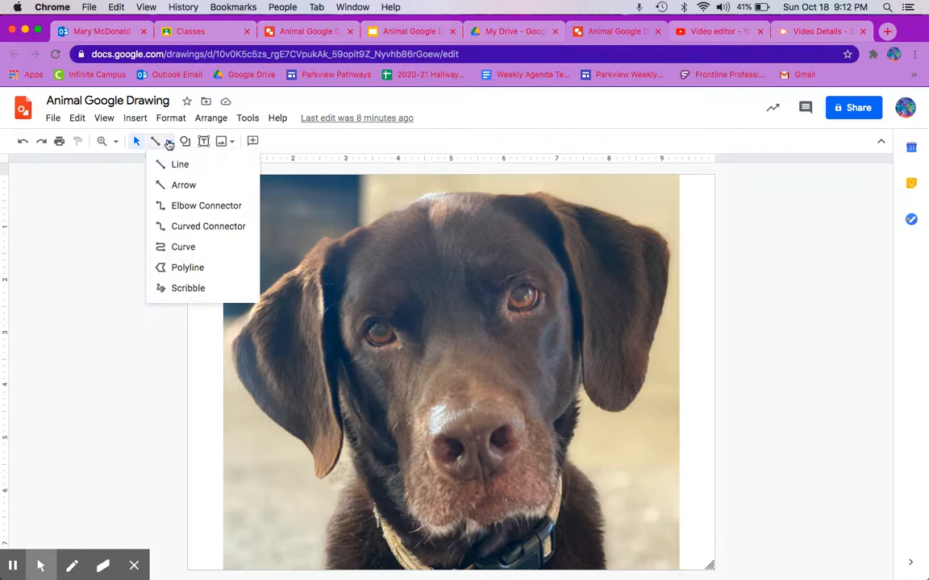
pyautogui.click(186, 268)
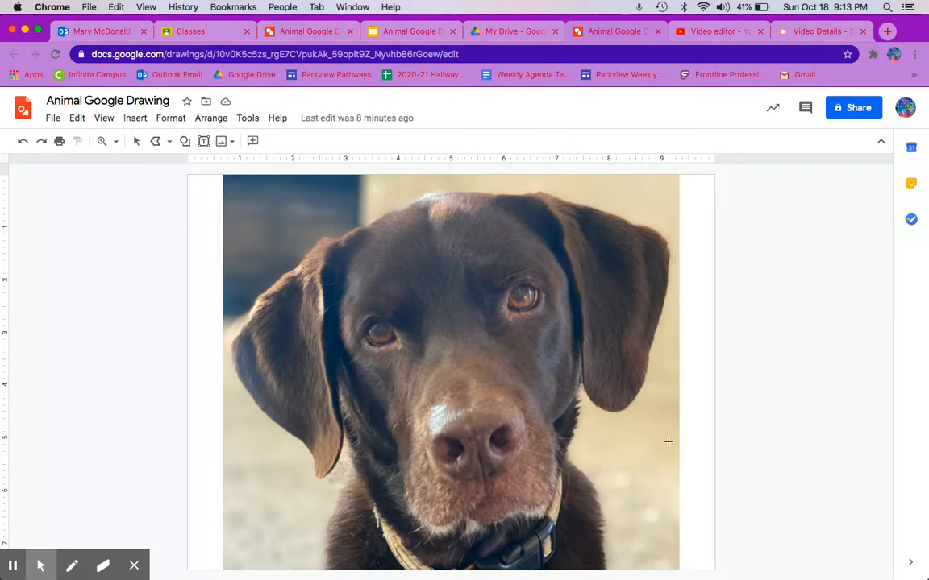
pyautogui.click(115, 142)
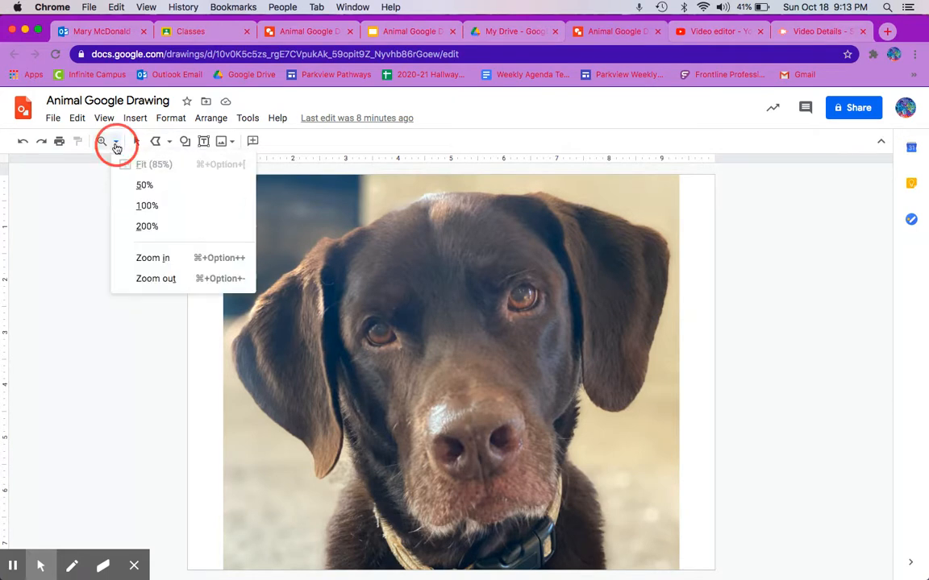
pyautogui.click(148, 228)
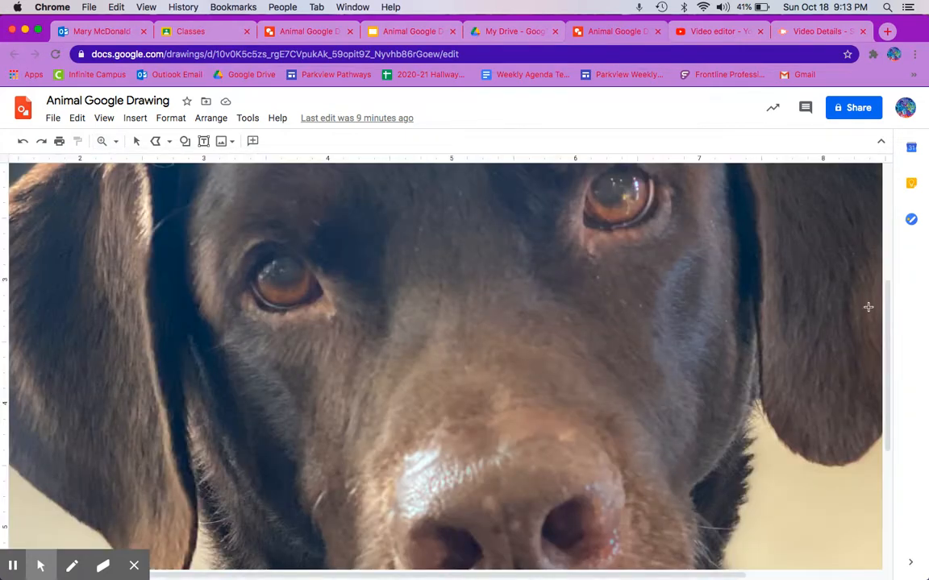
pyautogui.moveTo(889, 302); pyautogui.dragTo(900, 376)
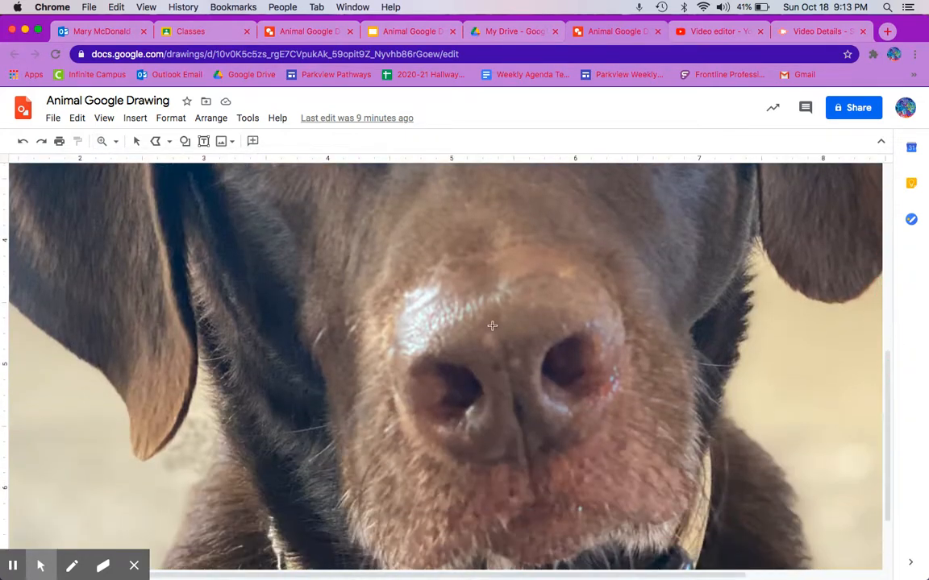
pyautogui.click(158, 143)
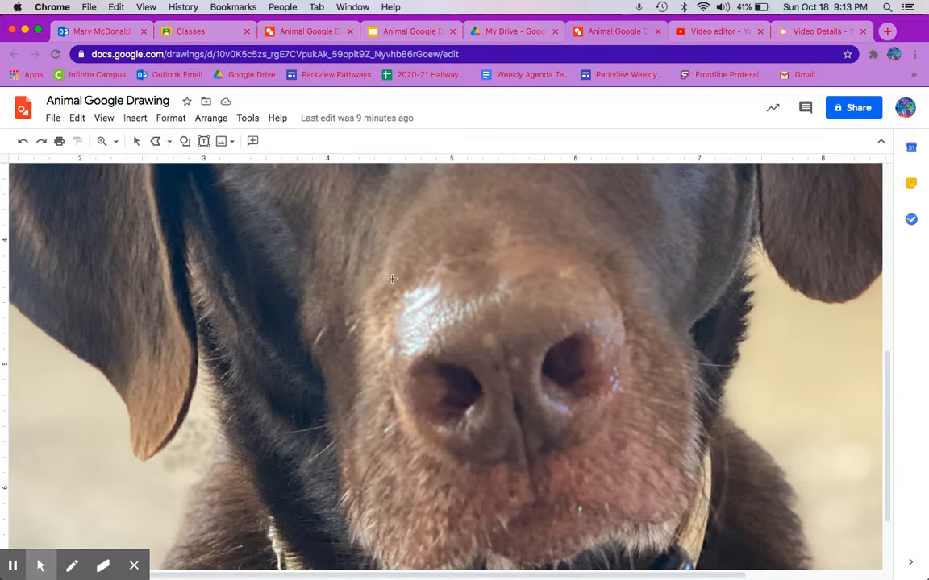
pyautogui.click(421, 318)
pyautogui.click(602, 287)
pyautogui.click(623, 339)
pyautogui.click(615, 392)
pyautogui.click(597, 432)
pyautogui.click(559, 450)
pyautogui.click(492, 463)
pyautogui.click(433, 445)
pyautogui.click(390, 359)
pyautogui.click(421, 313)
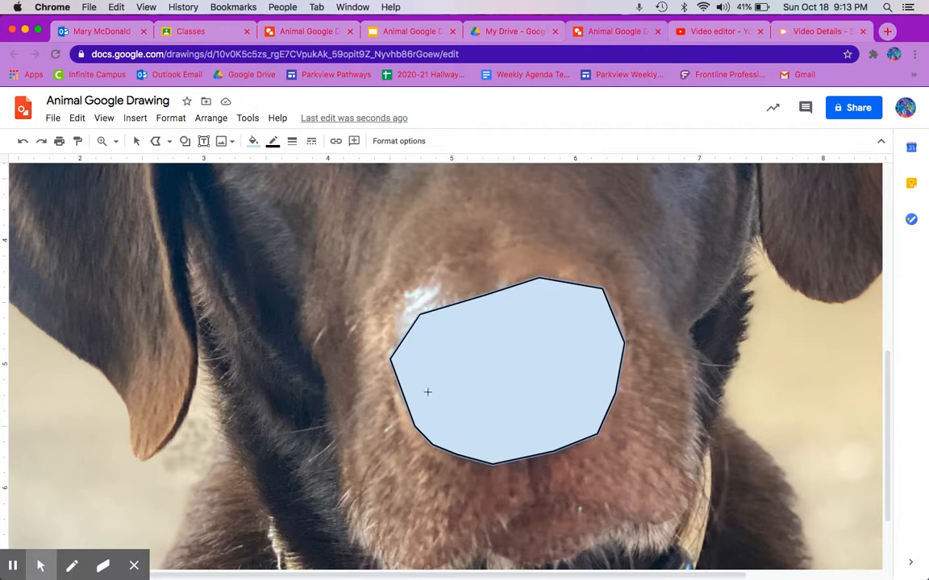
# Make the fill of the polyline nose outline transparent and delete the outline
pyautogui.click(253, 141)
pyautogui.click(284, 195)
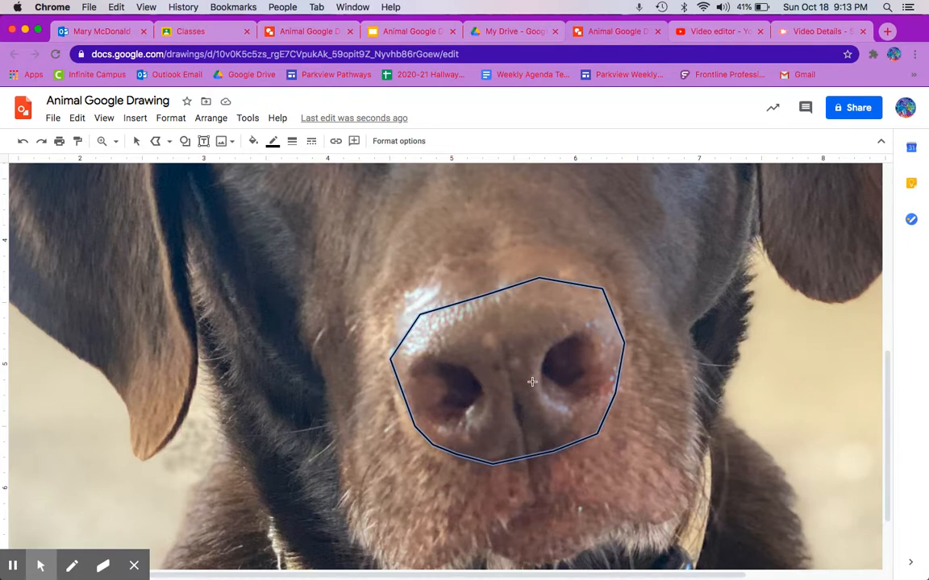
pyautogui.press('Delete')
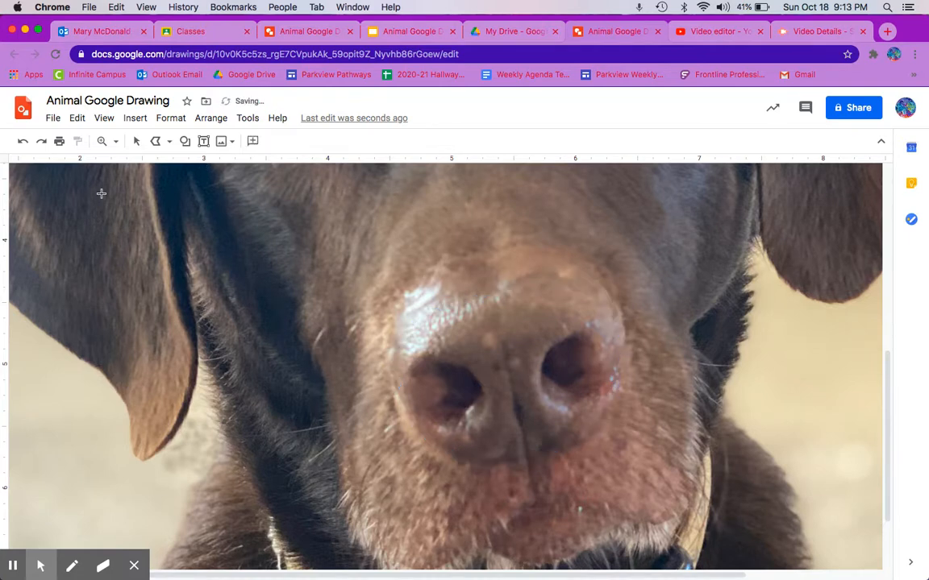
# Trace the outer edge of the dog's nose with a closed Curve shape and make its fill transparent
pyautogui.click(168, 141)
pyautogui.click(187, 247)
pyautogui.click(391, 373)
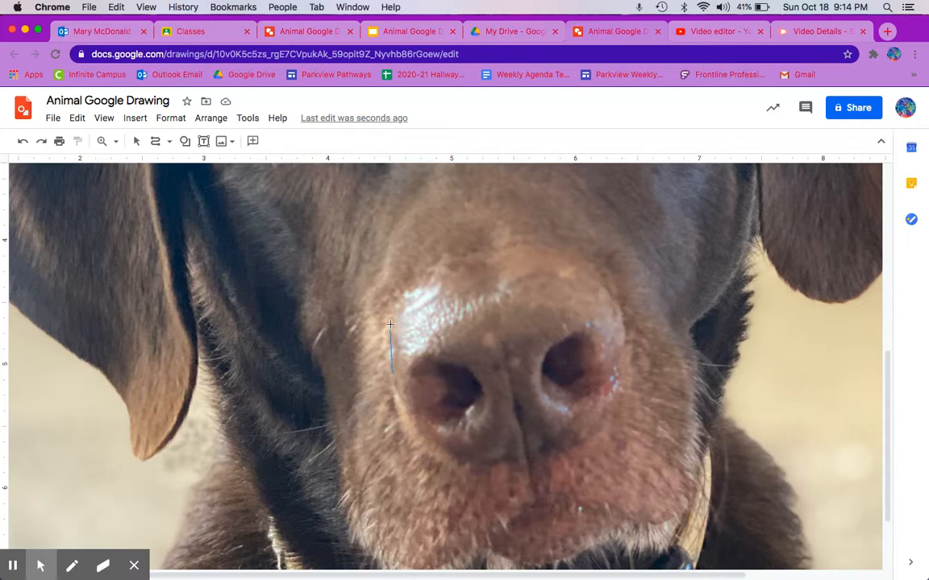
pyautogui.click(394, 323)
pyautogui.click(448, 300)
pyautogui.click(538, 274)
pyautogui.click(576, 278)
pyautogui.click(612, 400)
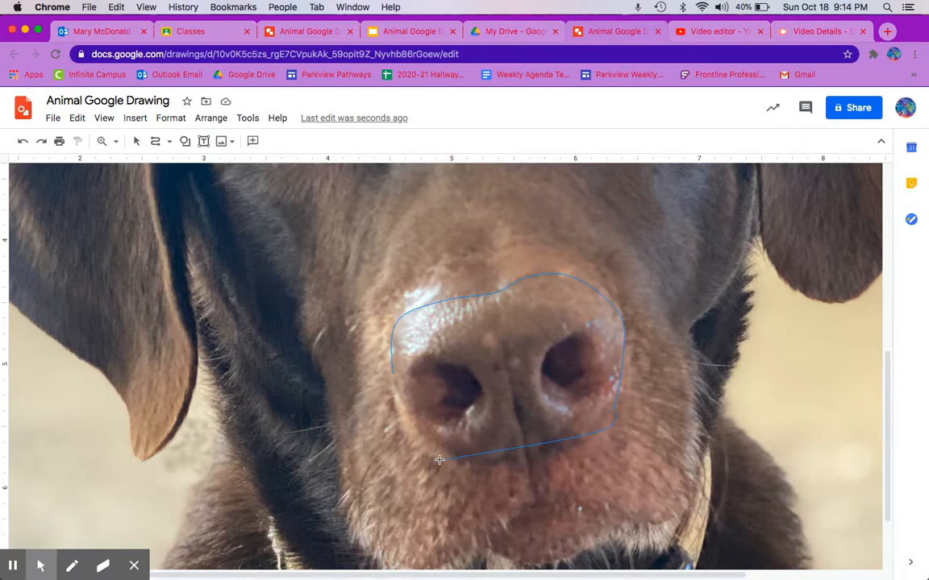
pyautogui.click(535, 451)
pyautogui.click(392, 375)
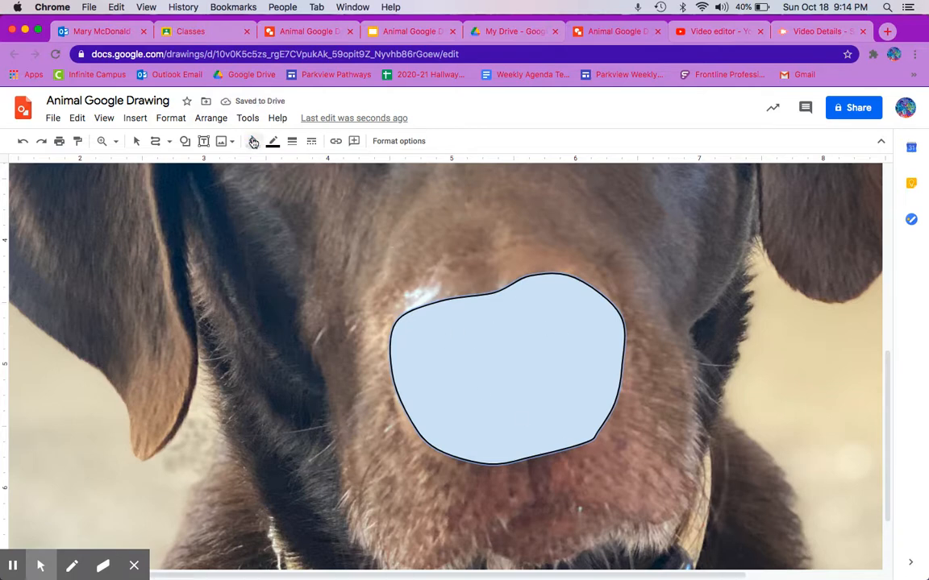
pyautogui.click(253, 141)
pyautogui.click(281, 190)
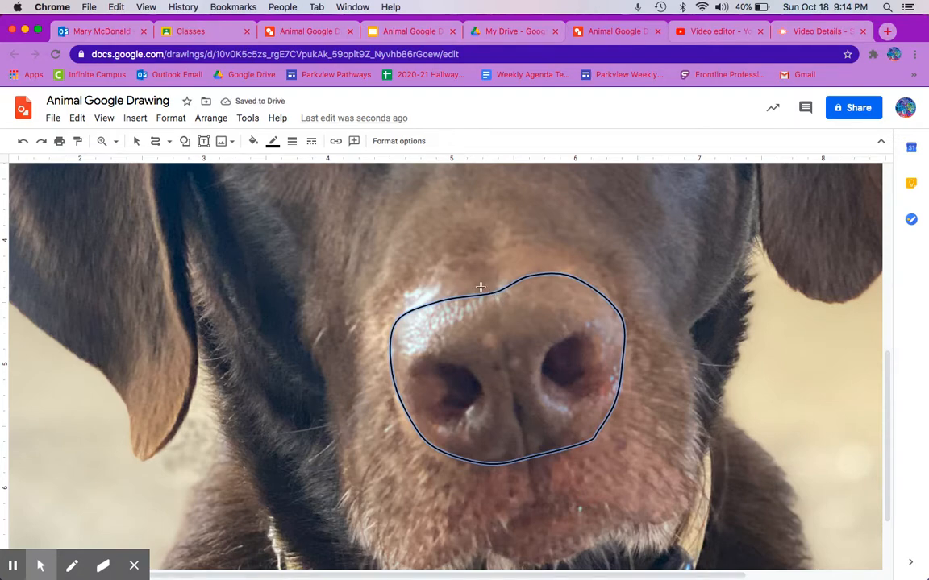
# Reshape the nose curve by raising the dipped point on its upper edge and moving its upper-left point slightly inward
pyautogui.click(136, 141)
pyautogui.click(411, 312)
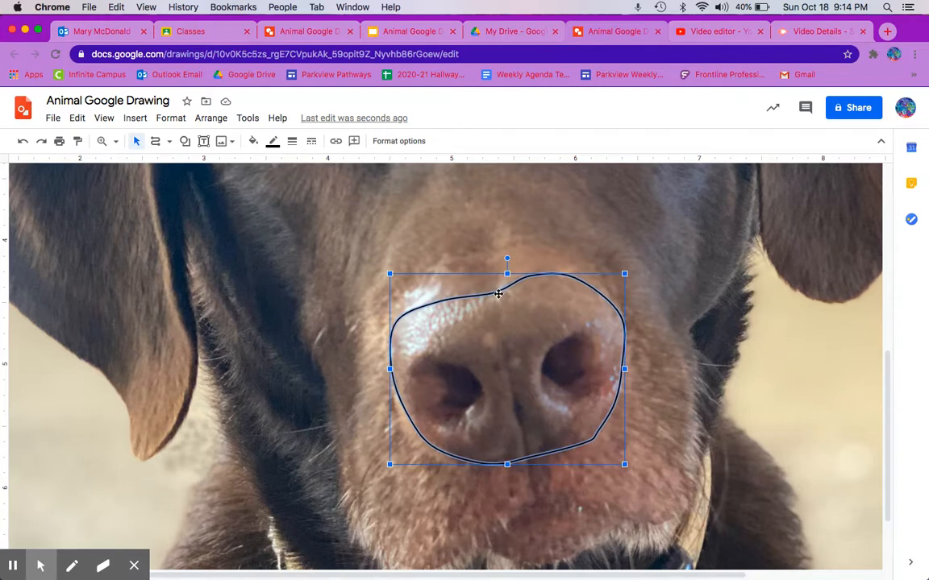
pyautogui.moveTo(525, 351); pyautogui.dragTo(528, 352)
pyautogui.click(23, 143)
pyautogui.click(23, 143)
pyautogui.doubleClick(491, 314)
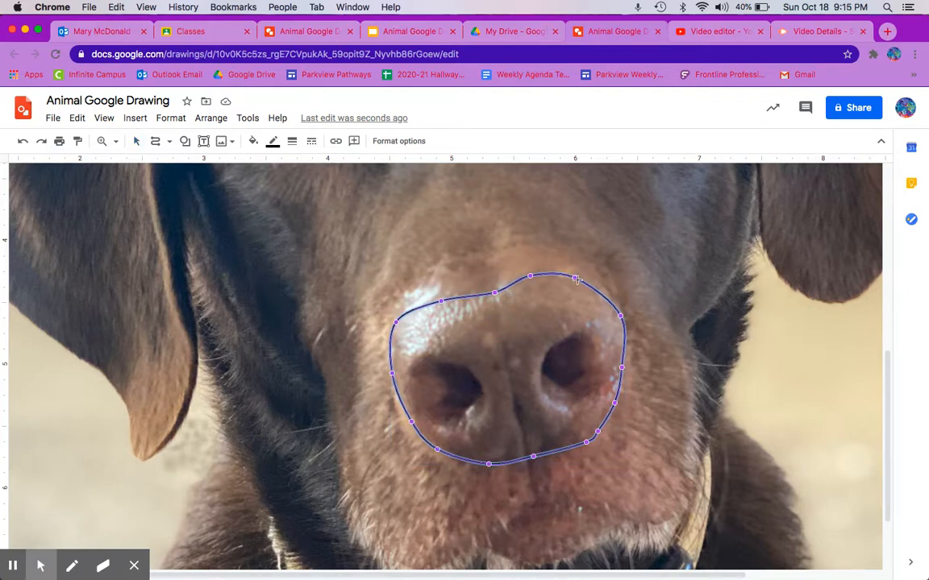
pyautogui.moveTo(493, 292); pyautogui.dragTo(492, 285)
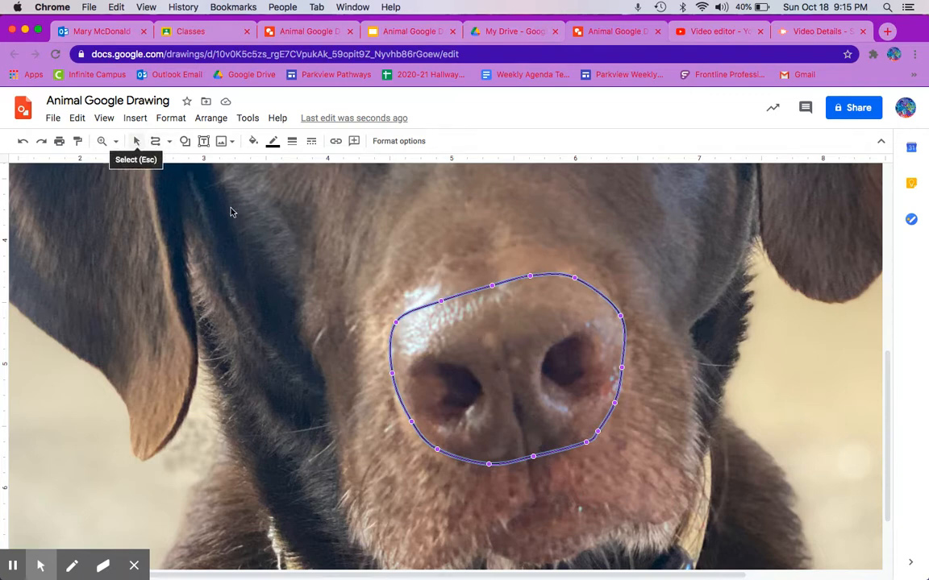
pyautogui.moveTo(396, 323); pyautogui.dragTo(404, 324)
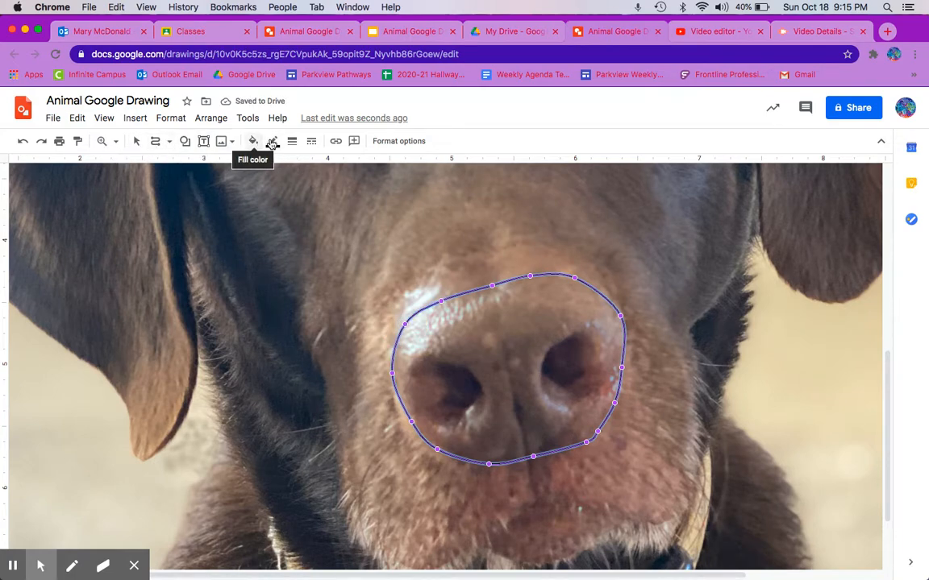
pyautogui.click(137, 141)
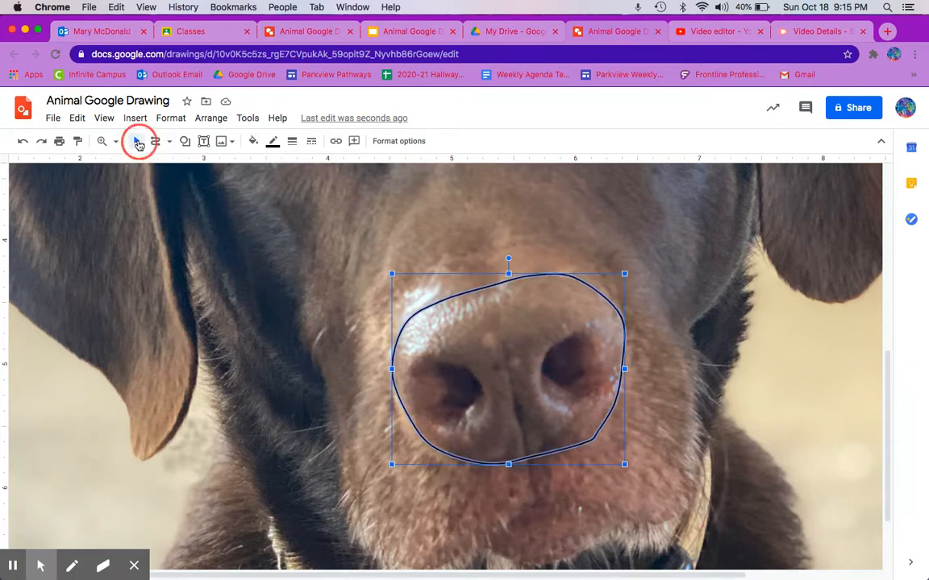
# Trace the nostril on the left of the nose with a closed curve and make its fill transparent
pyautogui.click(157, 141)
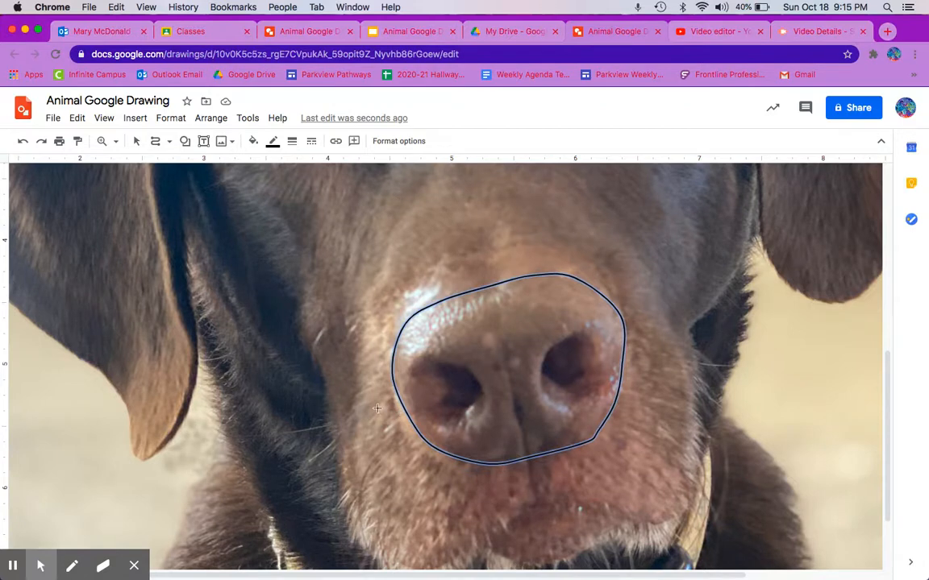
pyautogui.click(420, 371)
pyautogui.click(415, 388)
pyautogui.click(426, 419)
pyautogui.click(484, 405)
pyautogui.click(419, 368)
pyautogui.click(253, 141)
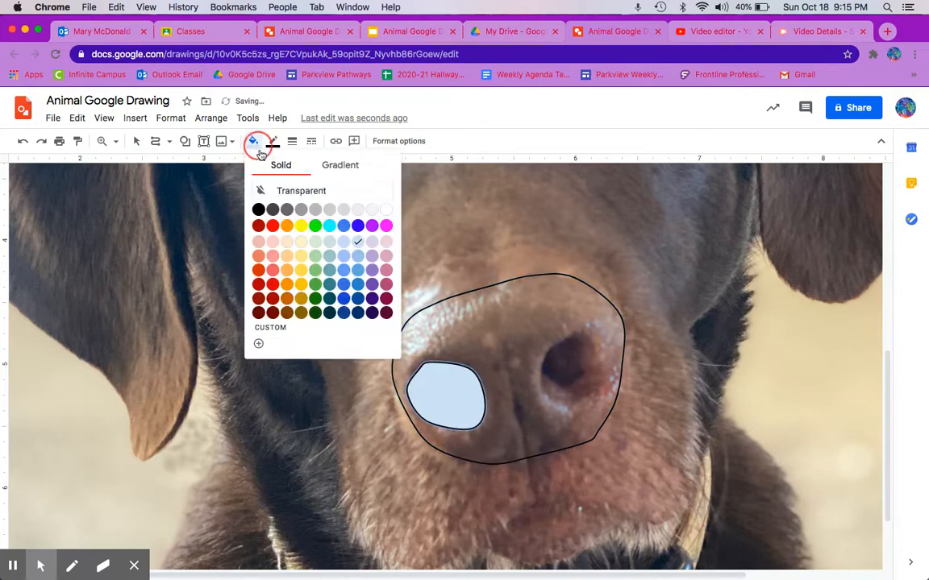
pyautogui.click(276, 188)
# Trace the dark crescent inside the left nostril with a closed curve and make its fill transparent
pyautogui.click(414, 377)
pyautogui.click(436, 378)
pyautogui.click(433, 409)
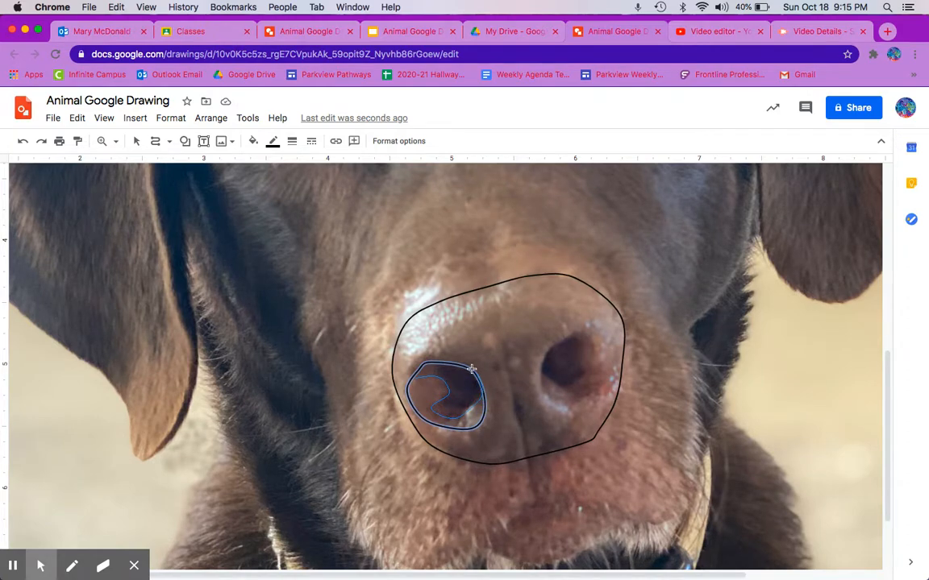
pyautogui.click(422, 366)
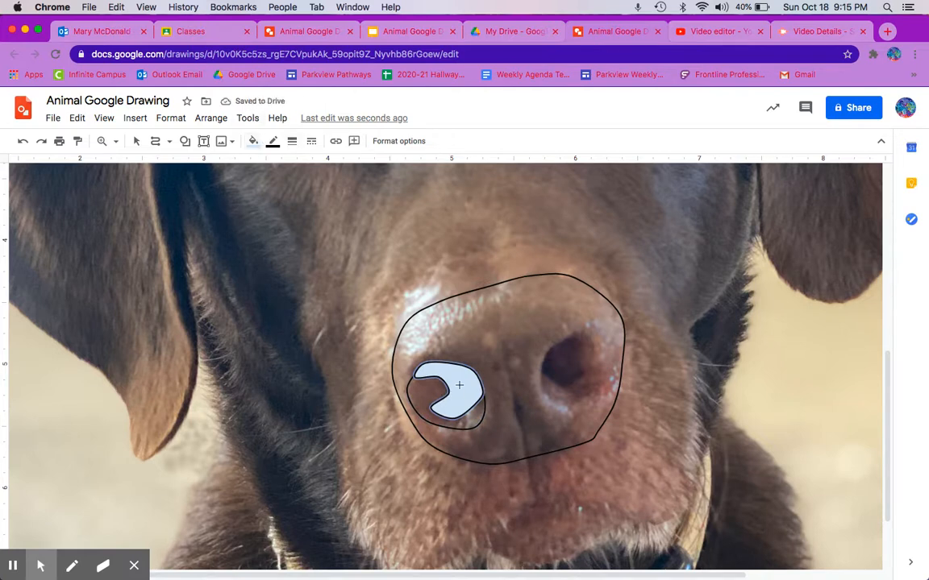
pyautogui.click(253, 141)
pyautogui.click(276, 187)
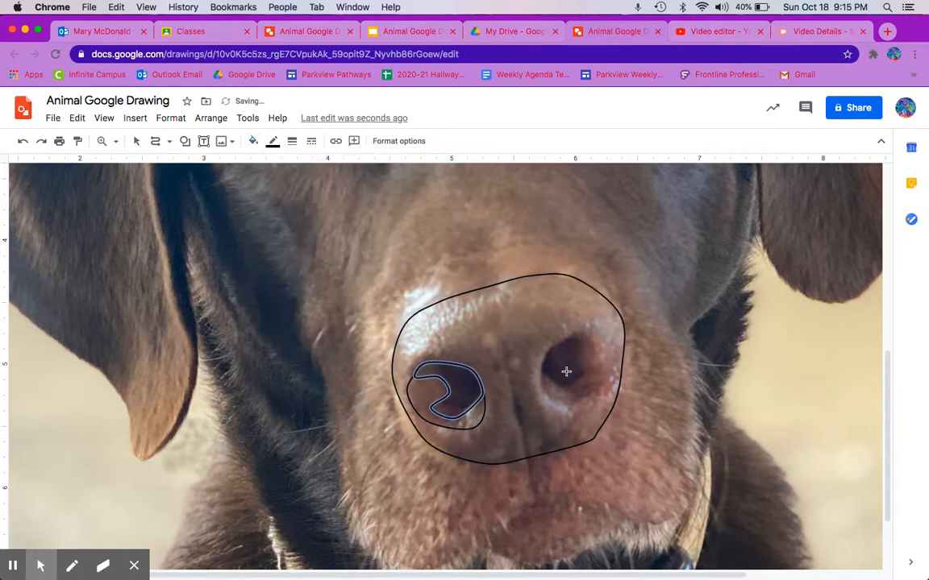
# Trace the nostril on the right of the nose with a closed curve and make its fill transparent
pyautogui.click(156, 144)
pyautogui.click(159, 146)
pyautogui.click(162, 145)
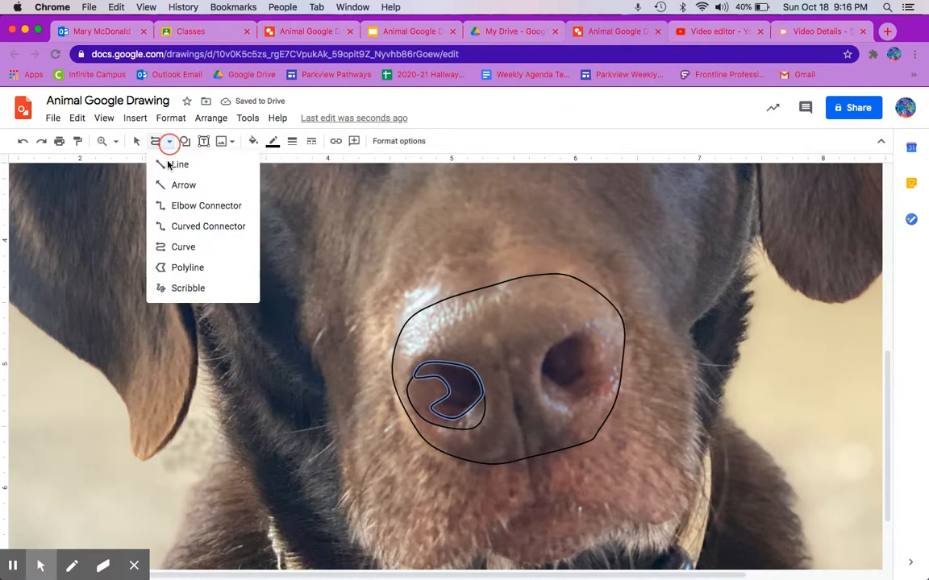
pyautogui.click(180, 247)
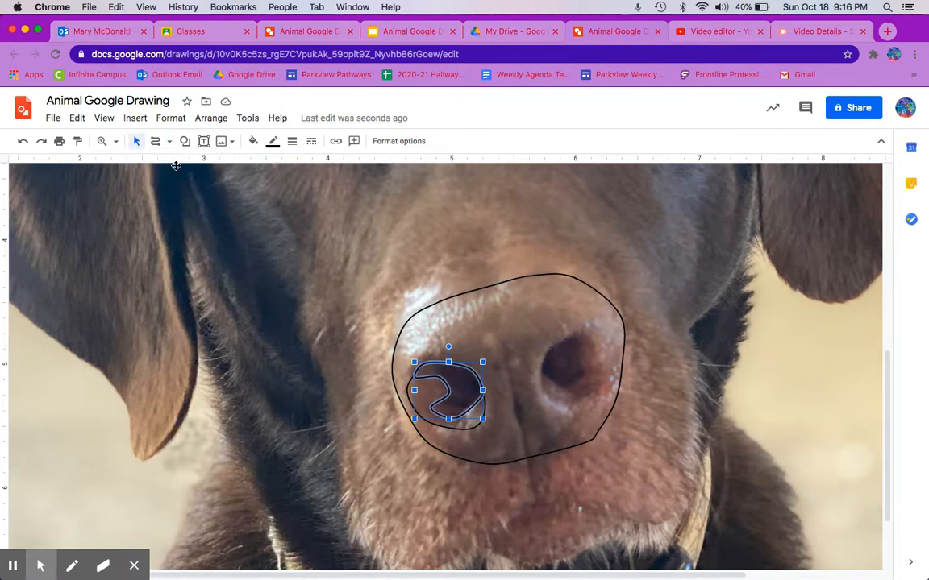
pyautogui.click(156, 143)
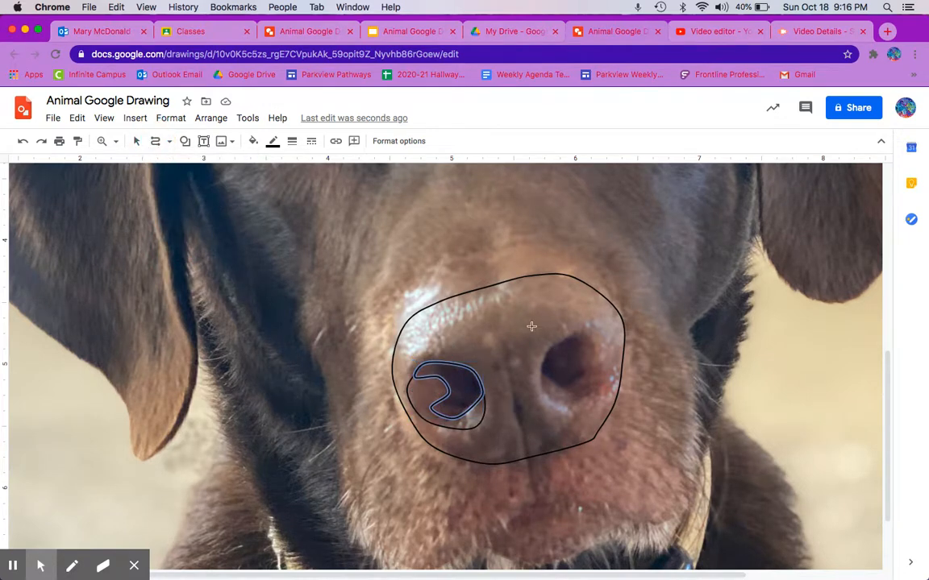
pyautogui.click(539, 370)
pyautogui.click(603, 370)
pyautogui.click(553, 348)
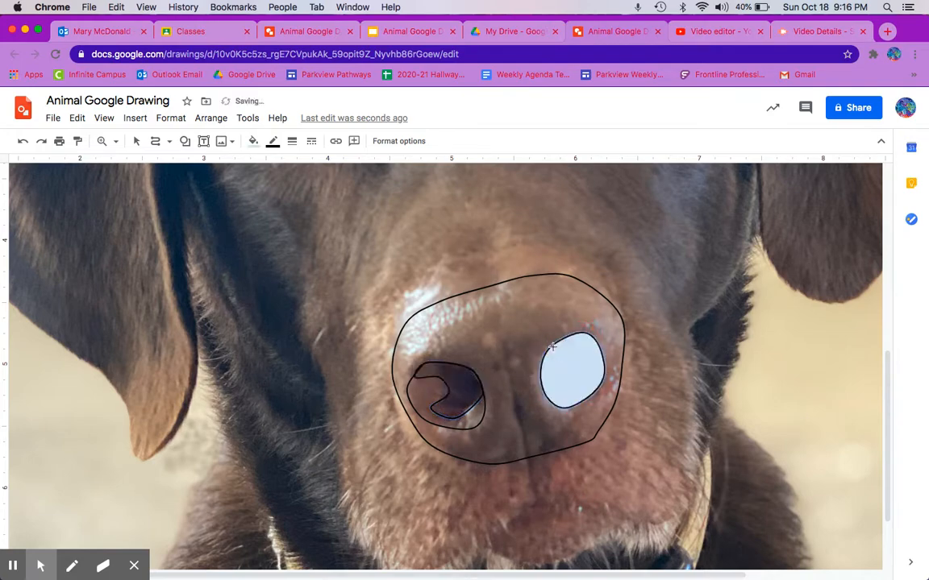
pyautogui.click(251, 142)
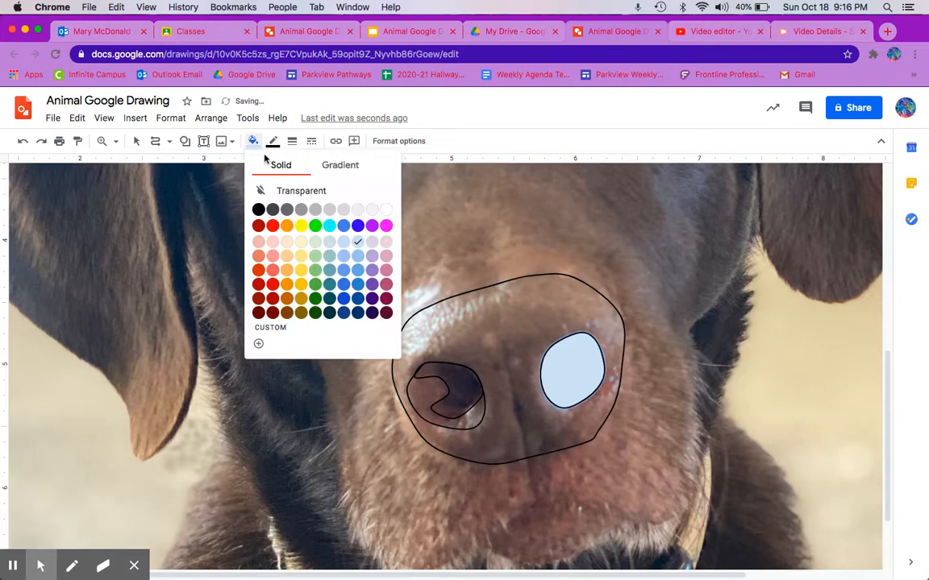
pyautogui.click(283, 191)
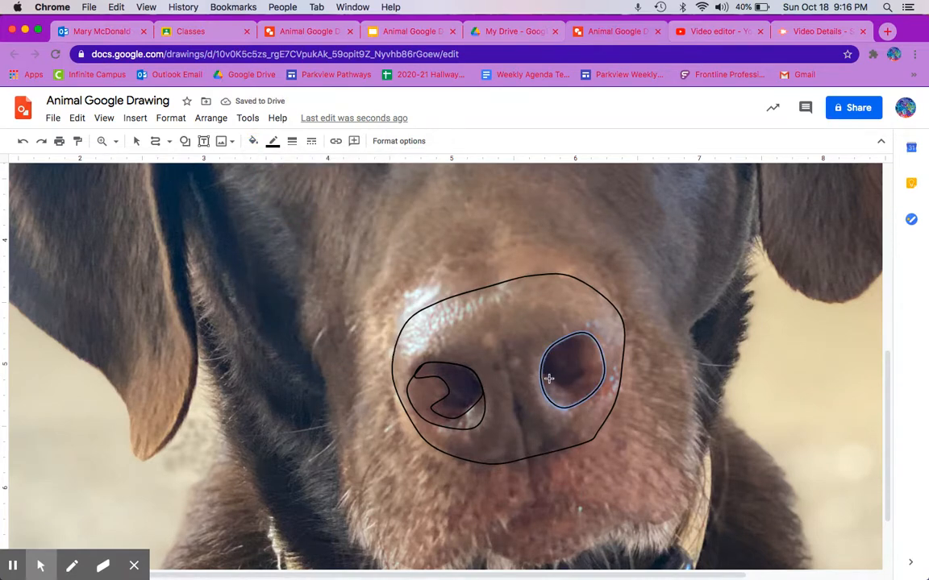
# Trace the dark opening inside the right nostril with a closed curve and make its fill transparent
pyautogui.moveTo(559, 385)
pyautogui.mouseDown()
pyautogui.moveTo(583, 370)
pyautogui.moveTo(581, 343)
pyautogui.mouseUp()
pyautogui.click(570, 337)
pyautogui.click(558, 346)
pyautogui.click(544, 353)
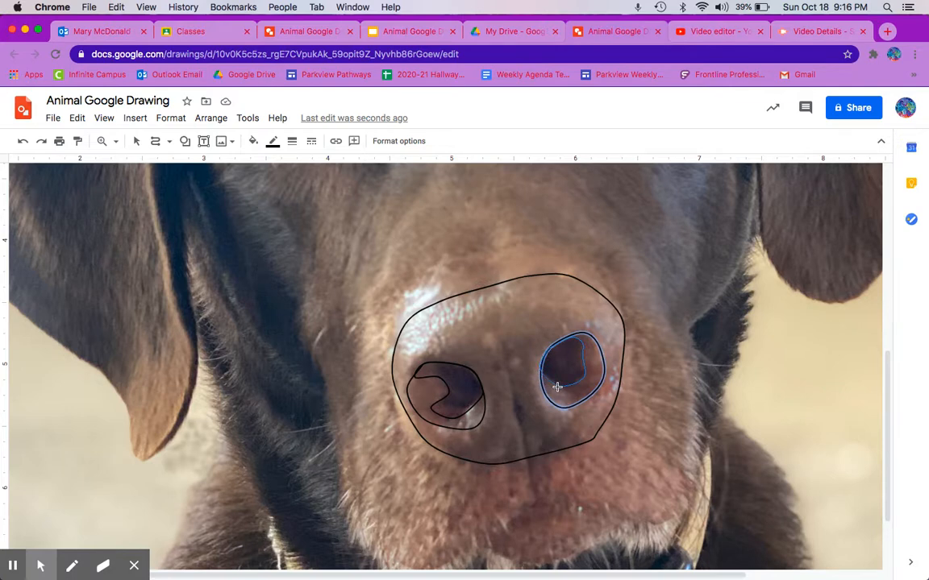
pyautogui.doubleClick(556, 387)
pyautogui.click(253, 141)
pyautogui.click(270, 197)
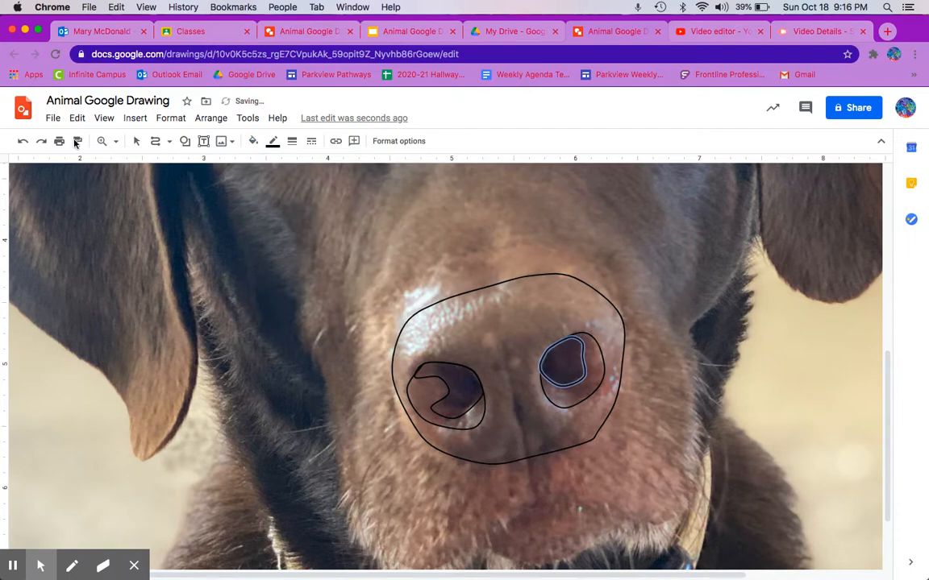
pyautogui.click(104, 141)
pyautogui.click(137, 162)
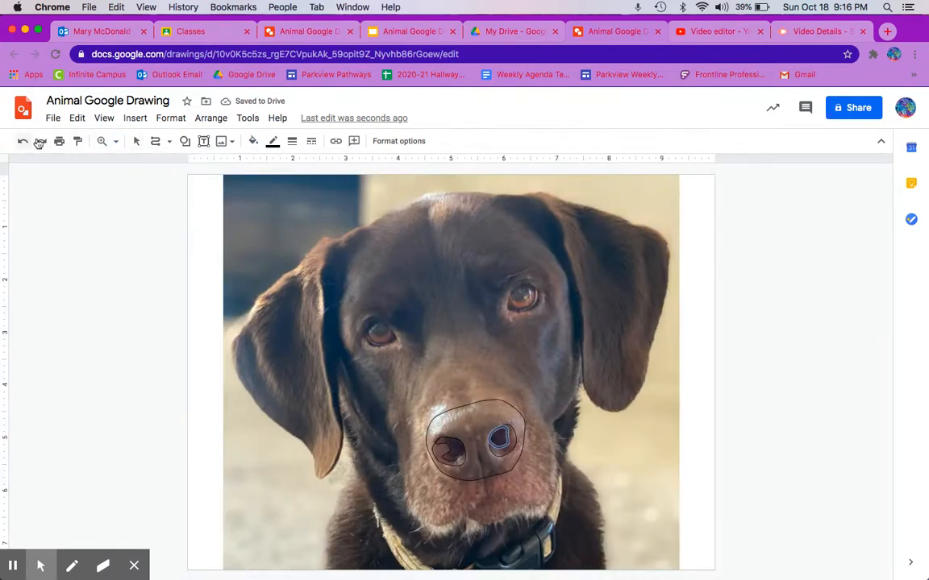
# Delete the dog photo to check the traced nose outlines on their own, and undo the deletion
pyautogui.click(137, 142)
pyautogui.click(273, 207)
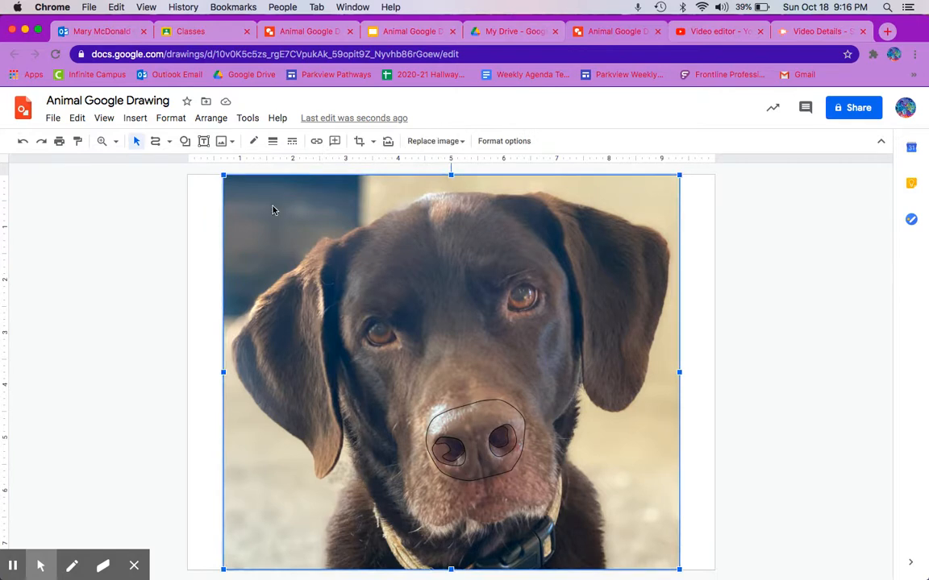
pyautogui.press('Delete')
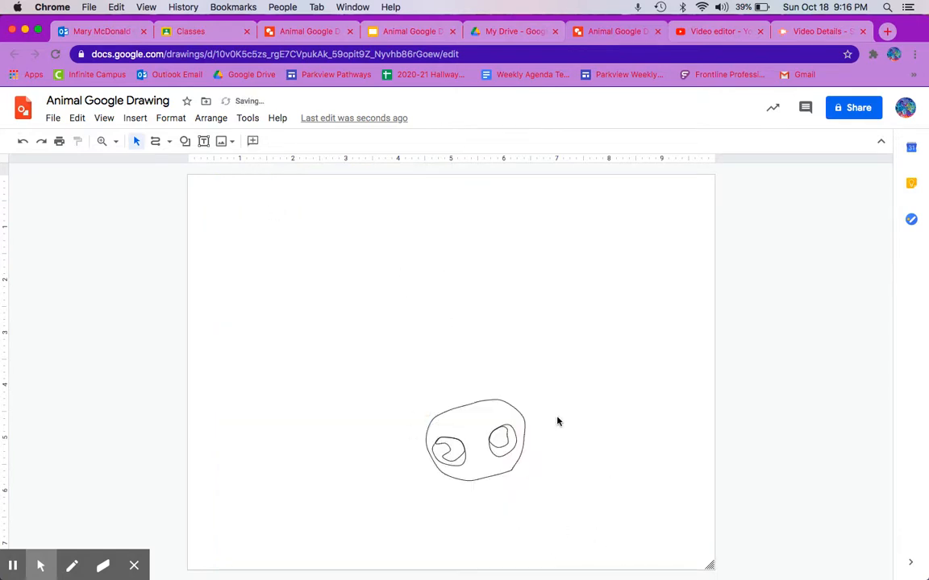
pyautogui.click(23, 141)
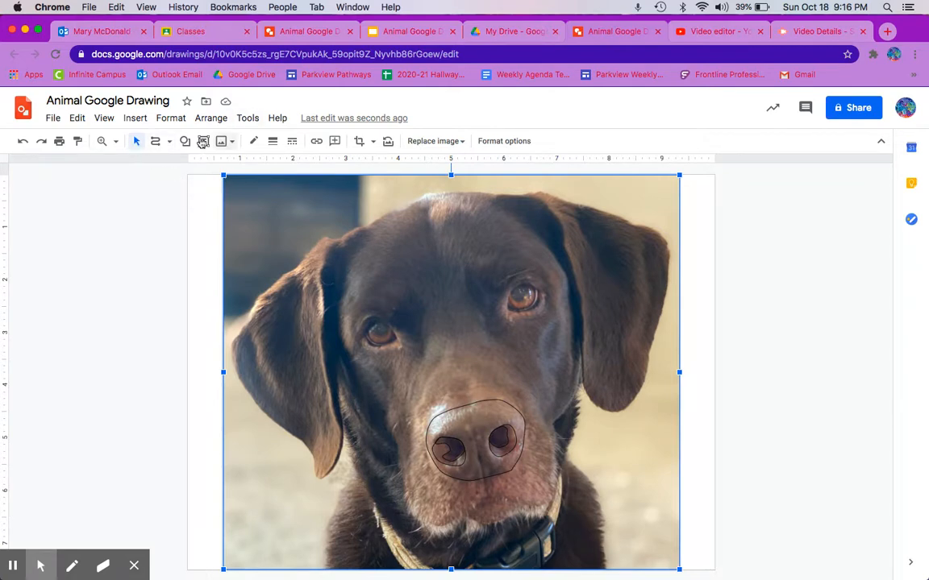
# Make the outline of the dark crescent inside the left nostril transparent and fill the shape with solid black
pyautogui.click(136, 141)
pyautogui.click(120, 145)
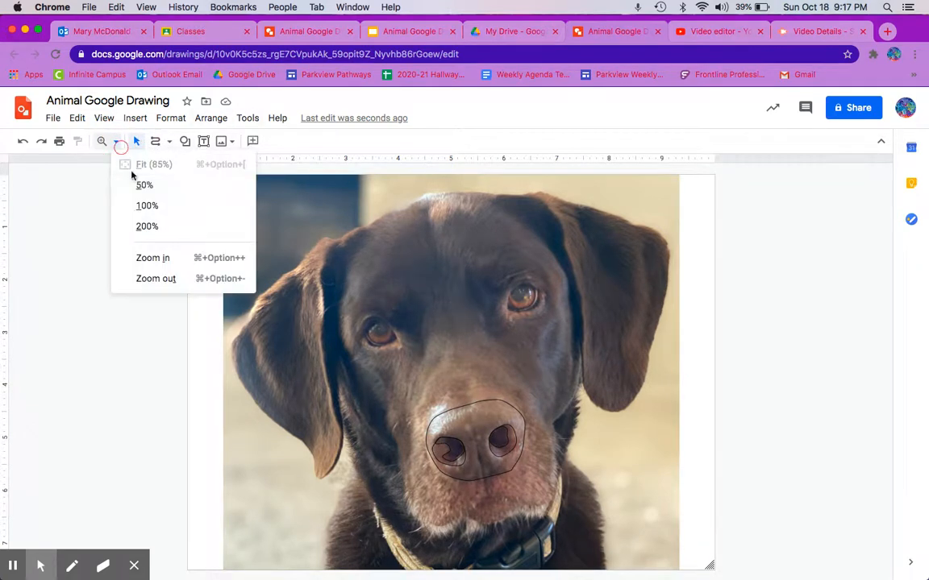
pyautogui.click(147, 227)
pyautogui.scroll(-3, 390, 348)
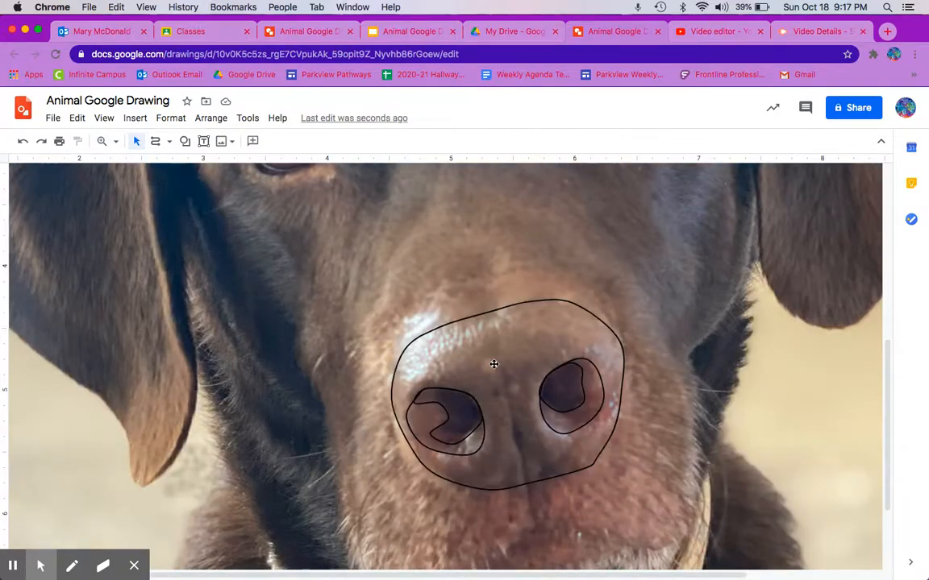
pyautogui.click(465, 412)
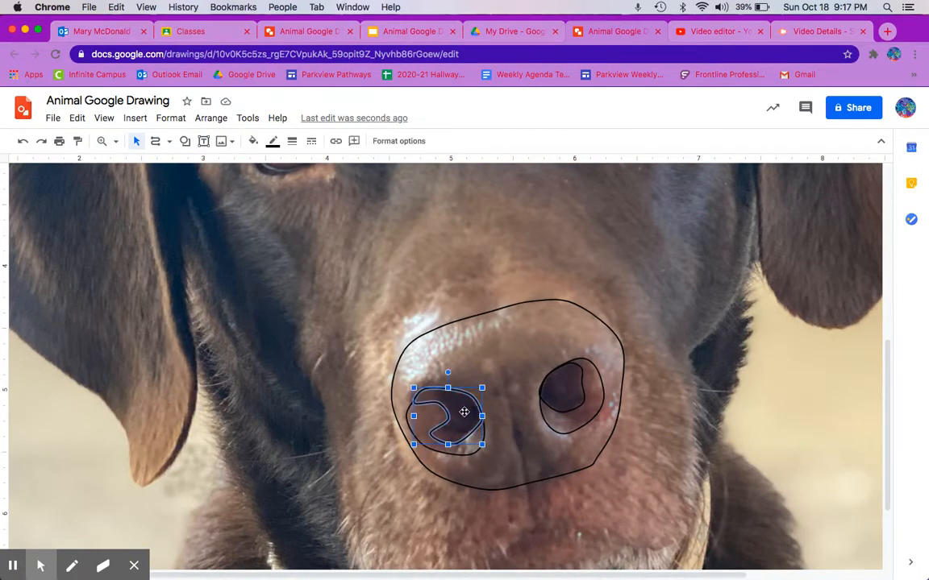
pyautogui.keyDown('shift'); pyautogui.click(559, 390); pyautogui.keyUp('shift')
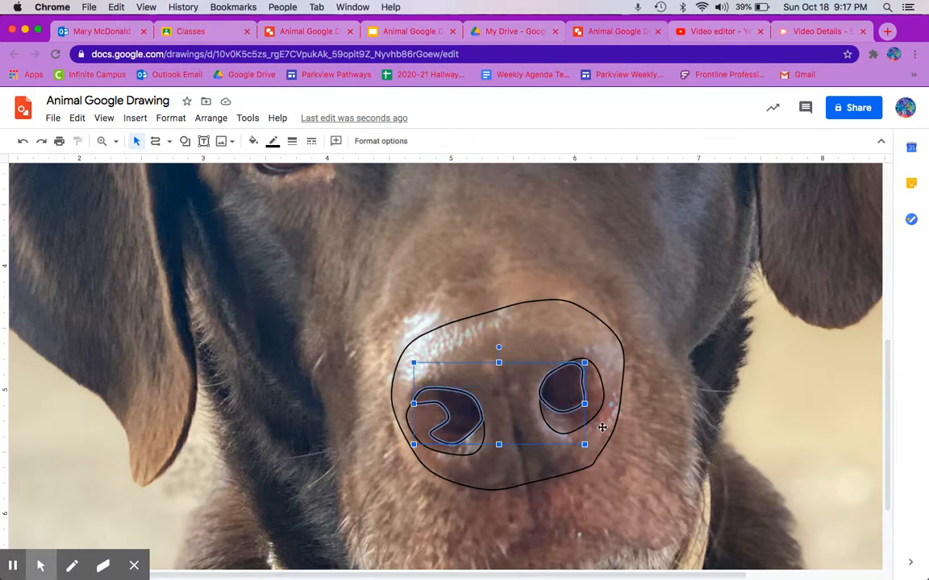
pyautogui.click(558, 399)
pyautogui.click(470, 416)
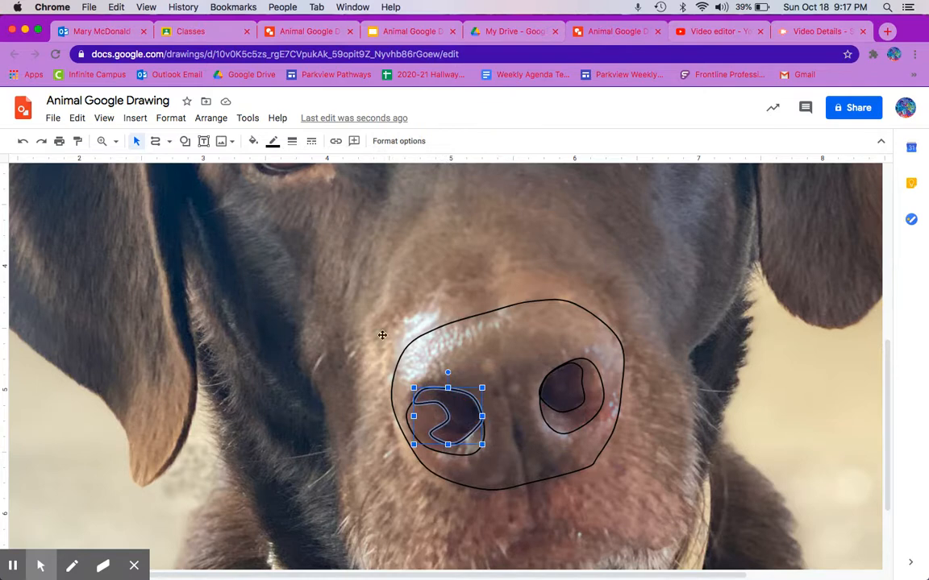
pyautogui.click(274, 143)
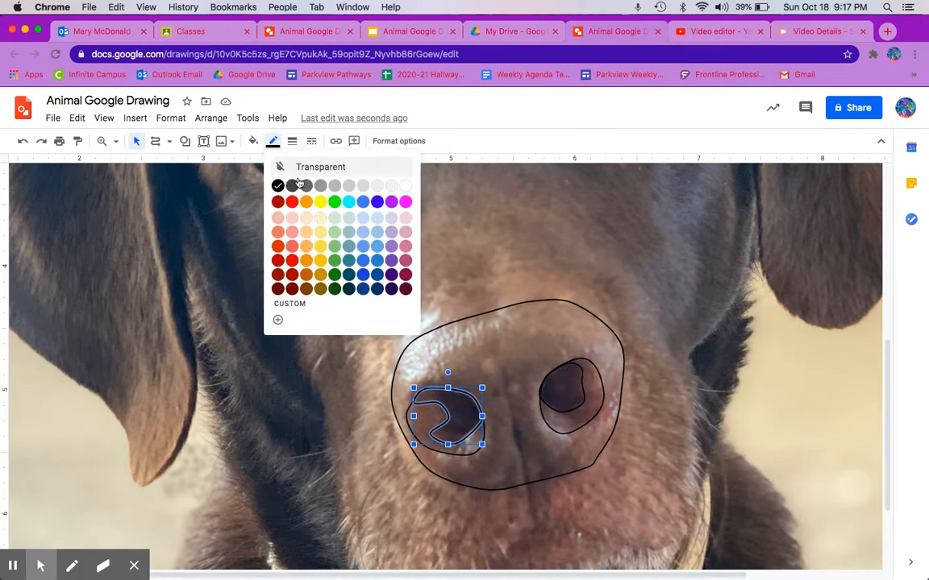
pyautogui.click(301, 166)
pyautogui.click(252, 142)
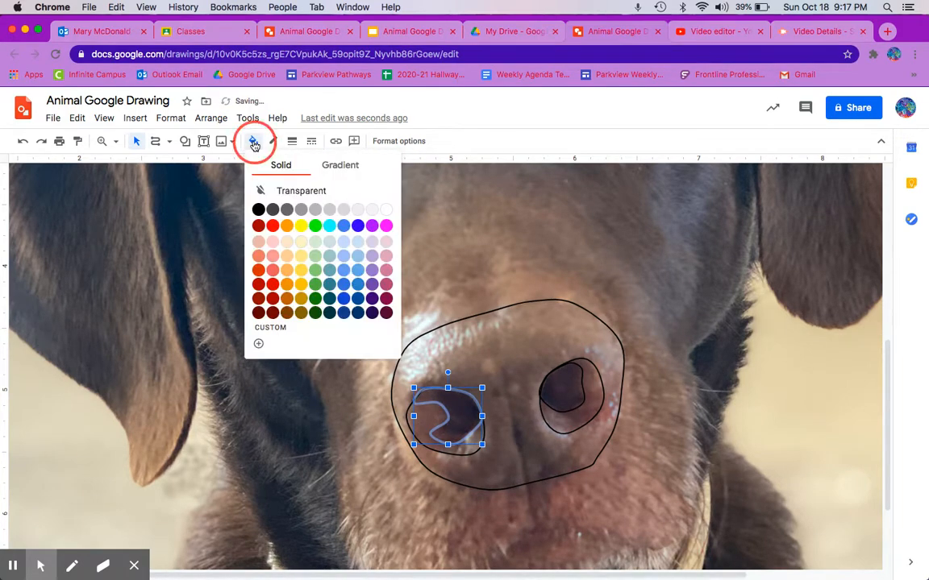
pyautogui.click(258, 209)
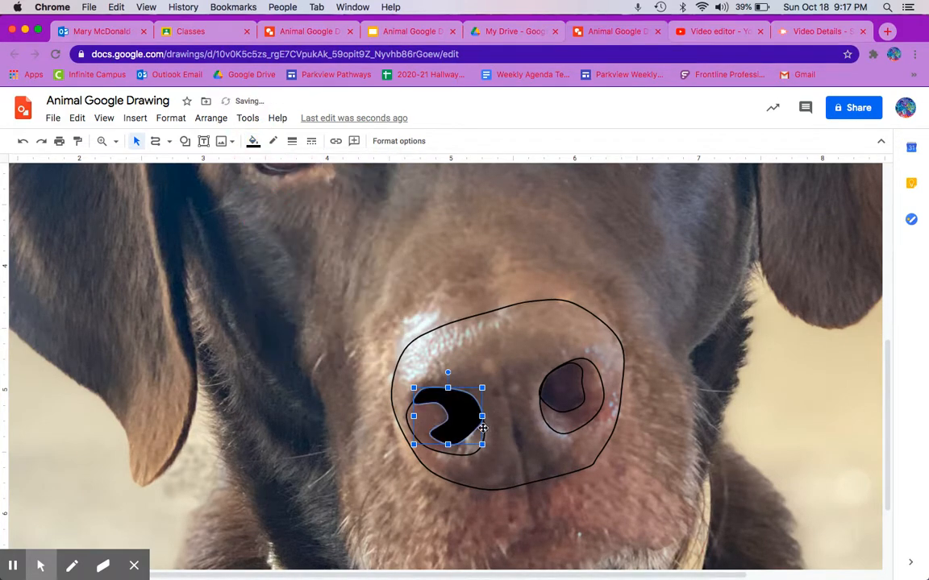
# Fill the dark opening inside the right nostril with solid black
pyautogui.click(560, 392)
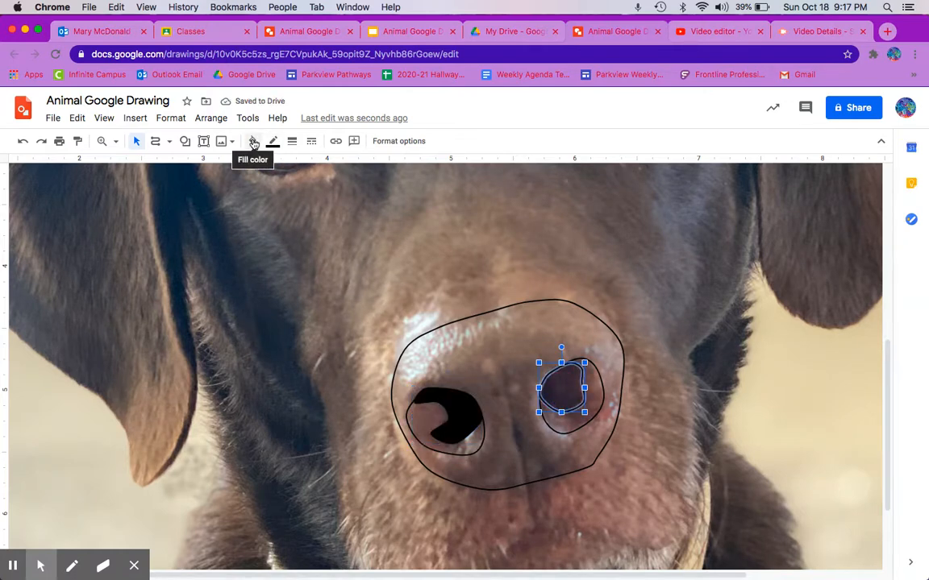
pyautogui.click(253, 141)
pyautogui.click(257, 208)
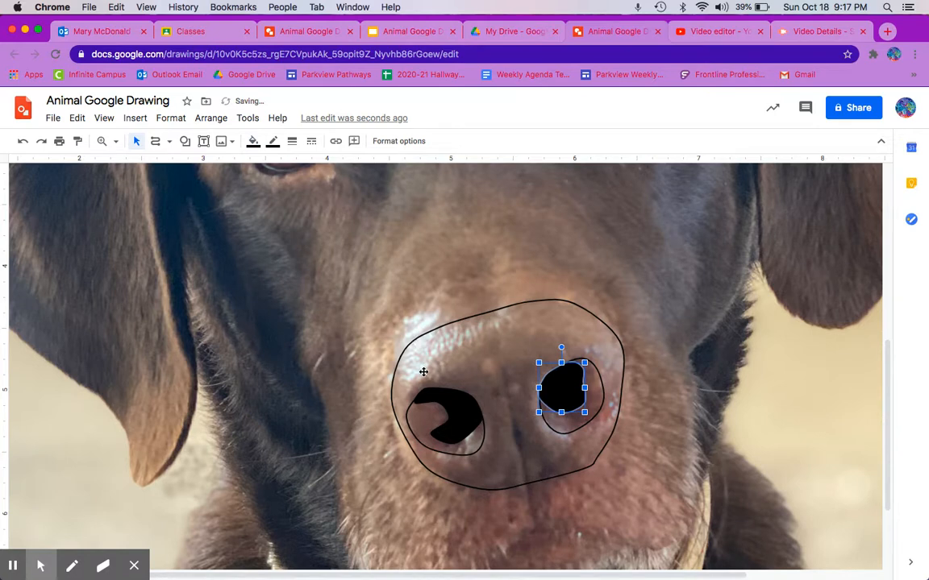
# Fill the left nostril shape around the black crescent with the custom pinkish brown #a17b74
pyautogui.click(424, 420)
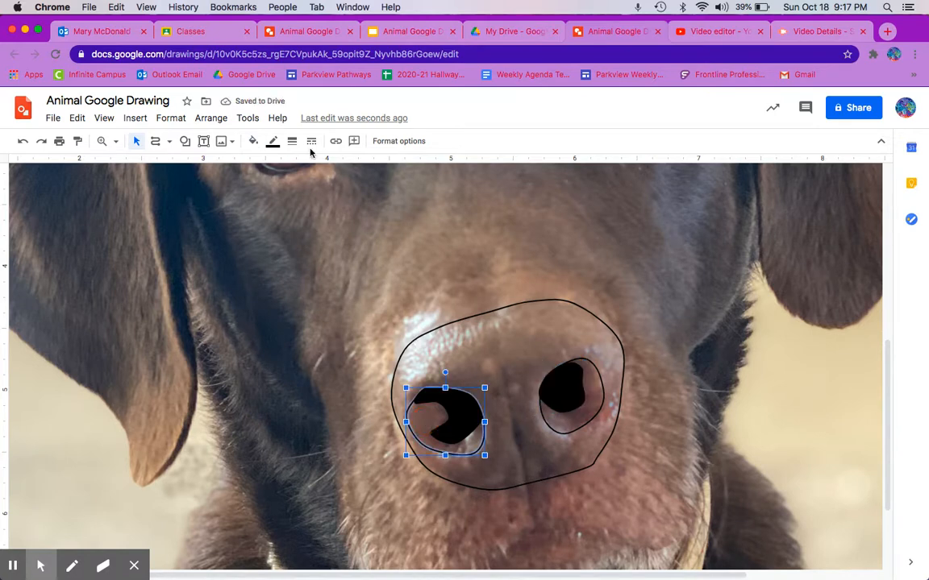
pyautogui.click(253, 142)
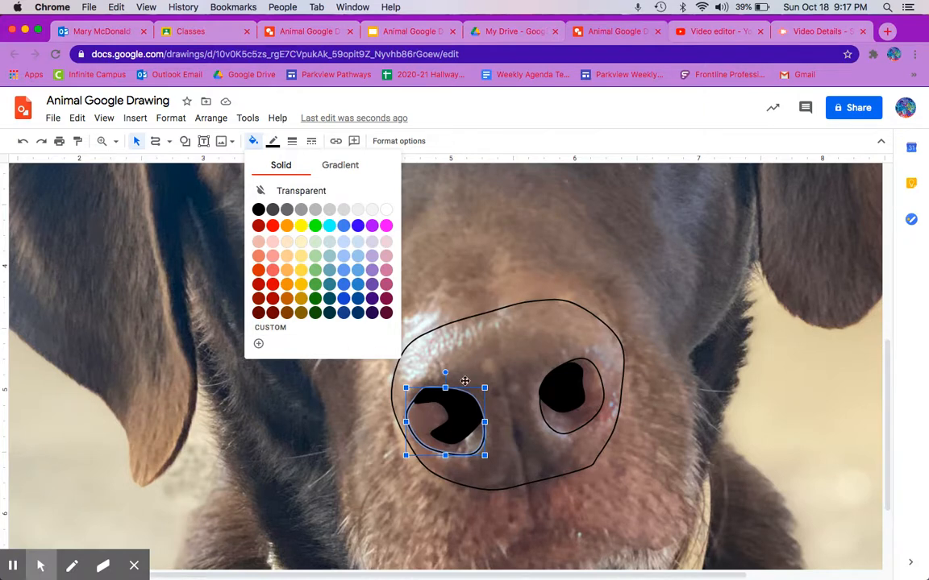
pyautogui.click(431, 416)
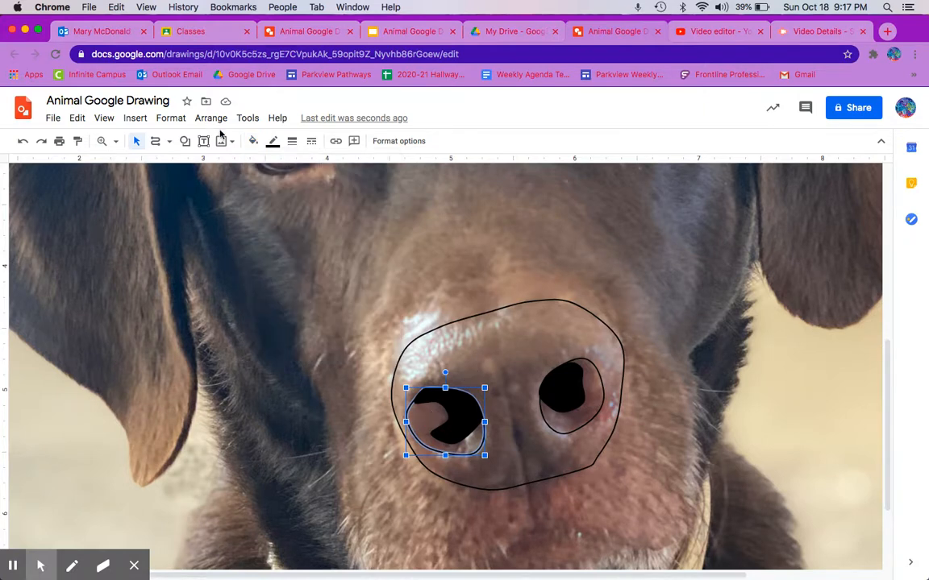
pyautogui.click(253, 141)
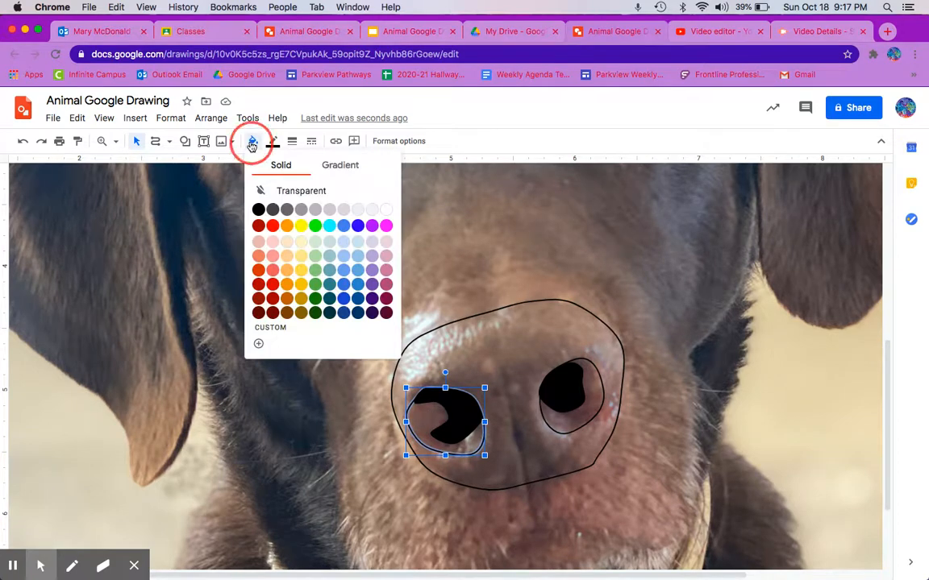
pyautogui.click(259, 245)
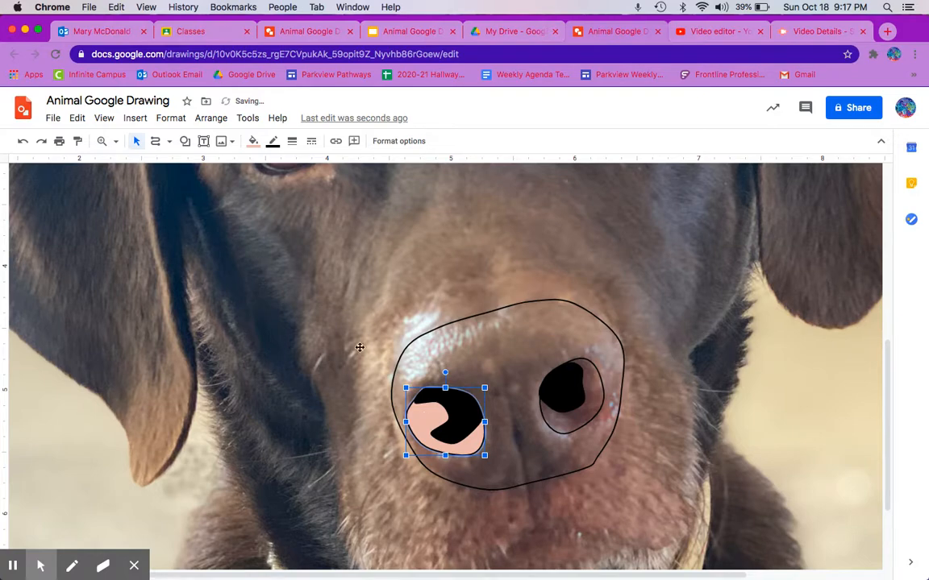
pyautogui.click(253, 141)
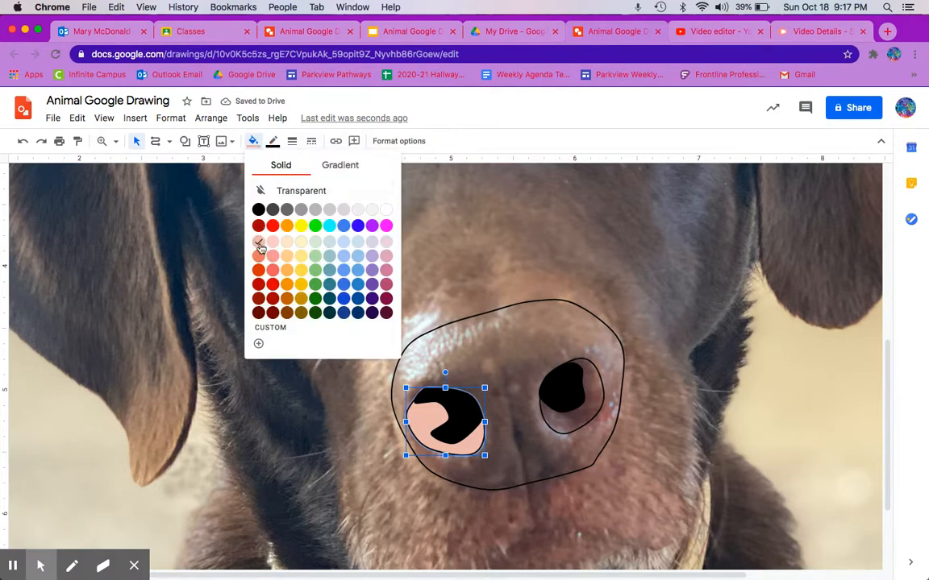
pyautogui.click(276, 327)
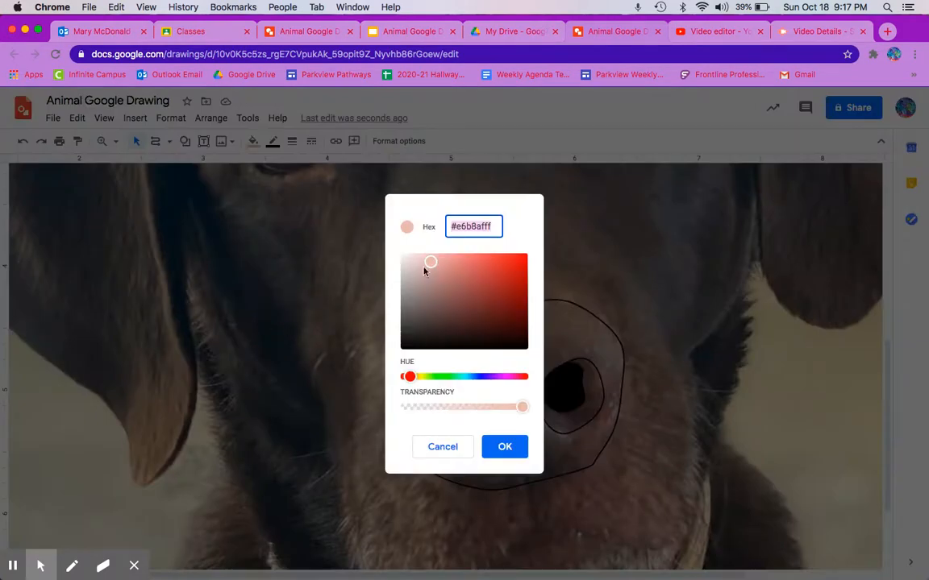
pyautogui.click(437, 287)
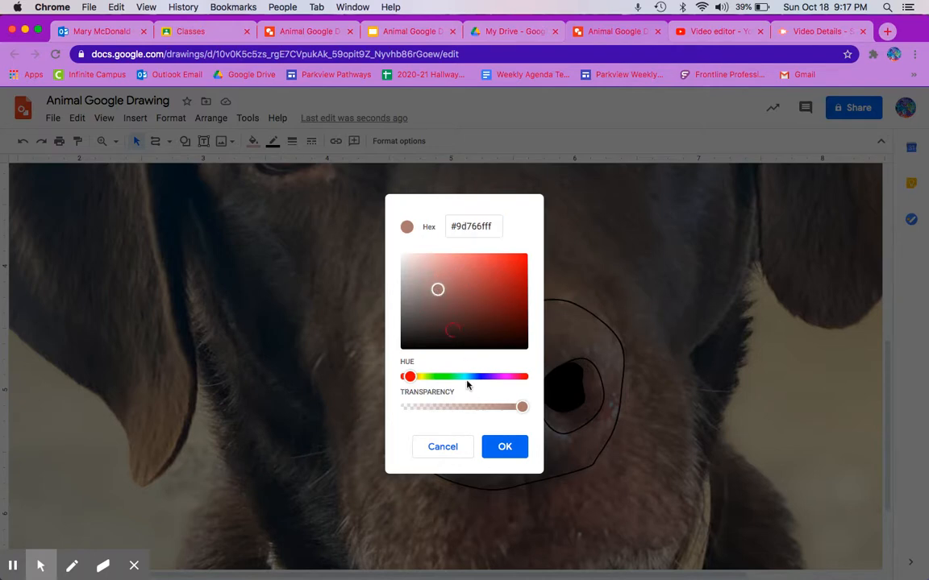
pyautogui.moveTo(438, 290); pyautogui.dragTo(435, 287)
pyautogui.click(506, 446)
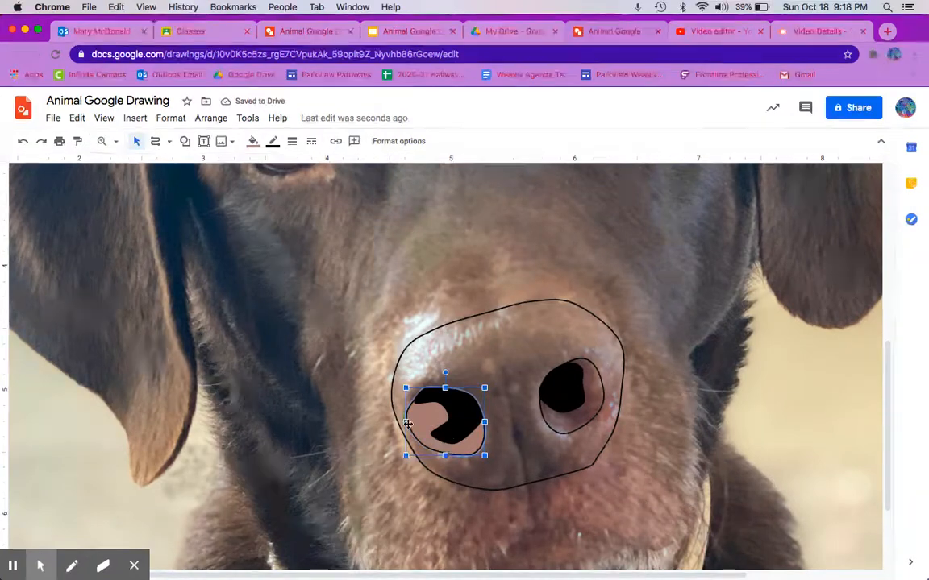
# Make the outline of the left nostril shape transparent
pyautogui.click(253, 141)
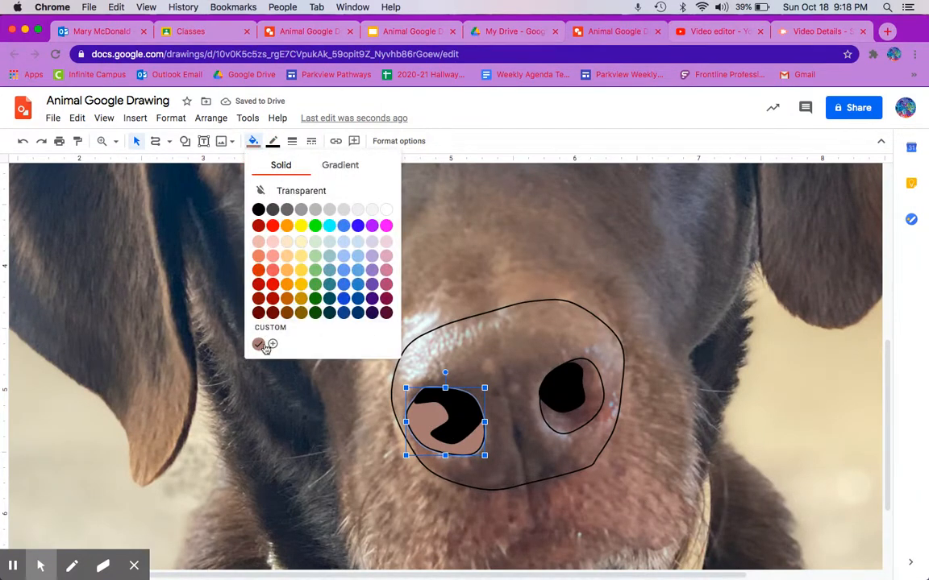
pyautogui.click(562, 419)
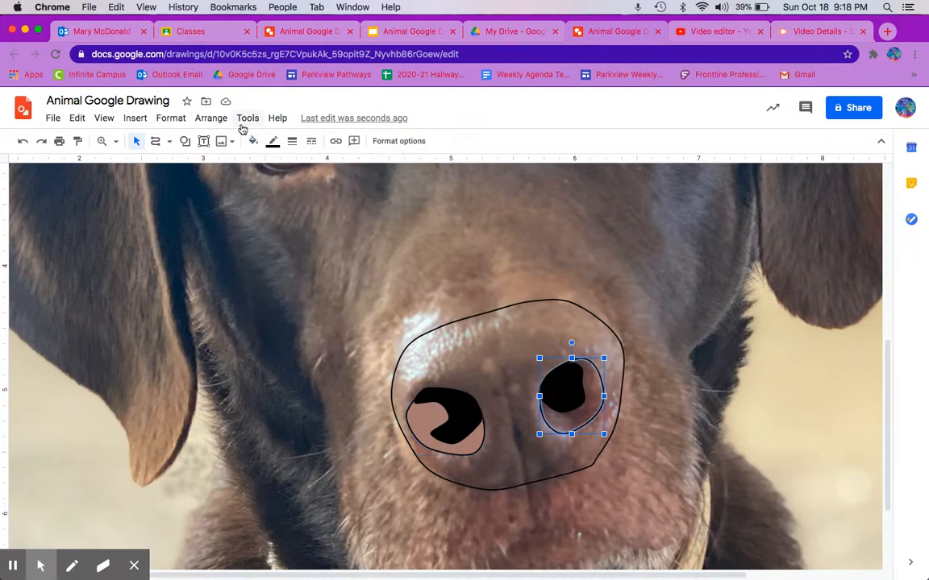
pyautogui.click(430, 421)
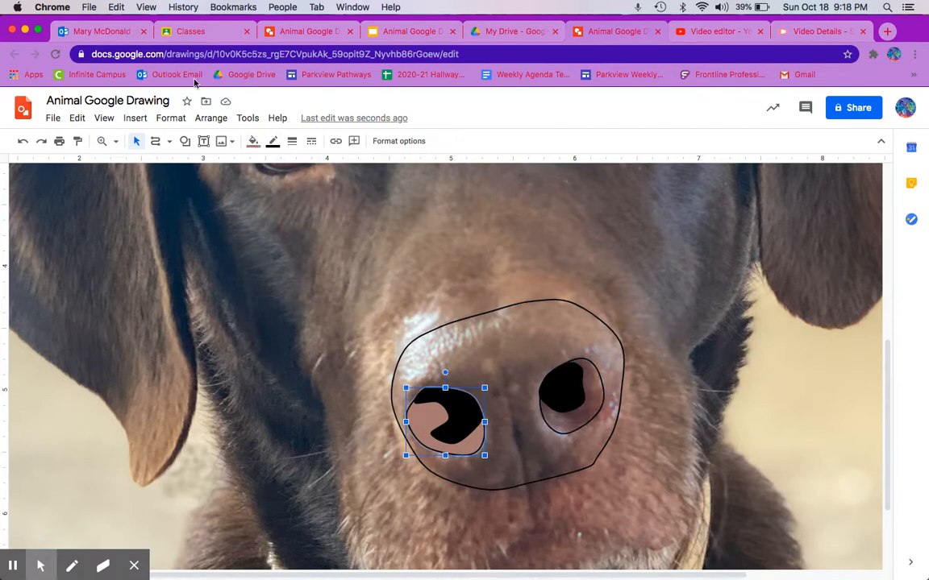
pyautogui.click(273, 141)
pyautogui.click(310, 167)
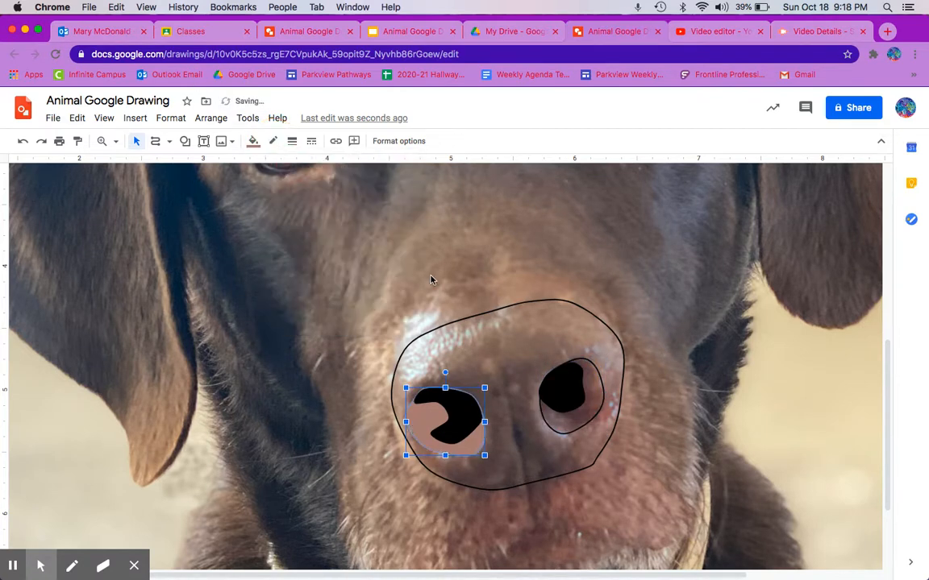
# Make the right nostril shape's outline transparent and fill it with the saved custom colour #a17b74
pyautogui.click(543, 423)
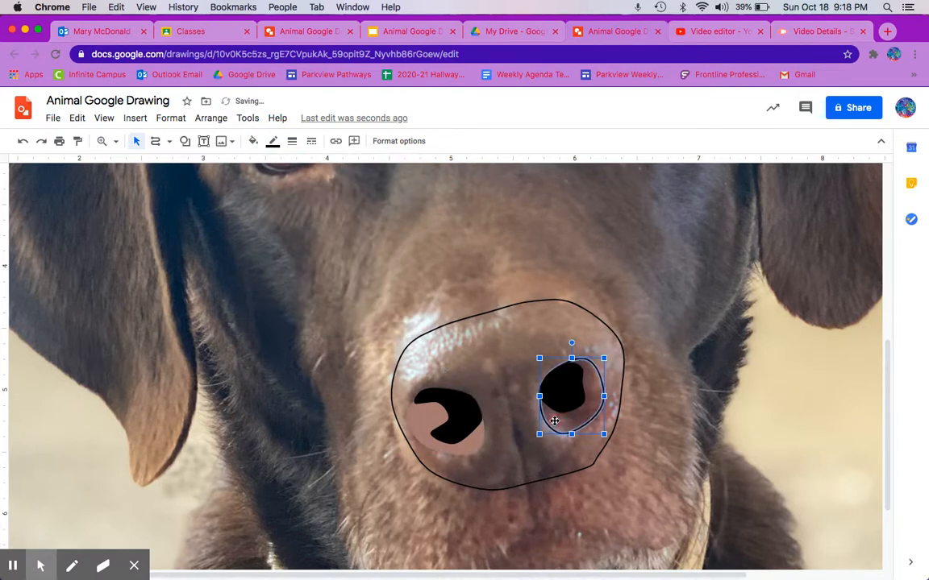
pyautogui.click(276, 142)
pyautogui.click(268, 168)
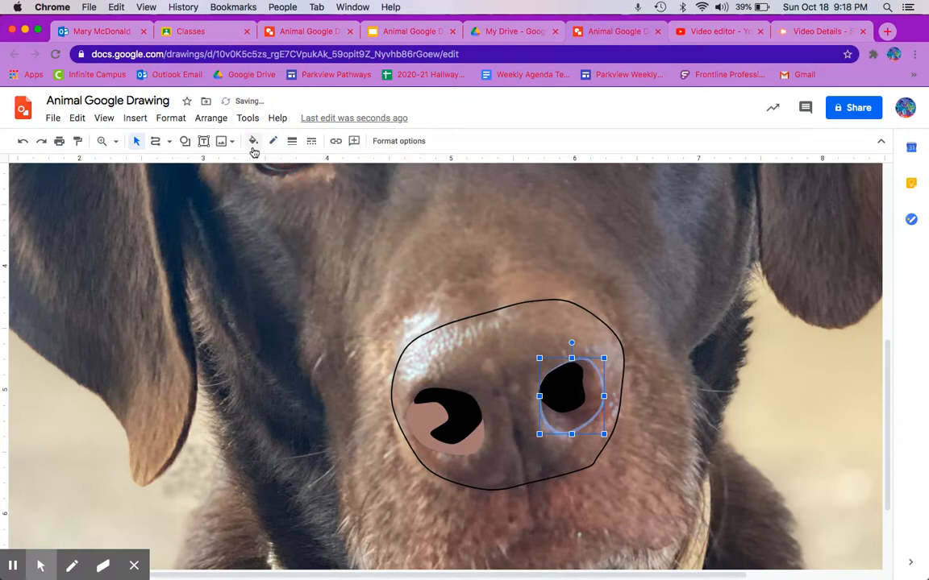
pyautogui.click(255, 143)
pyautogui.click(258, 343)
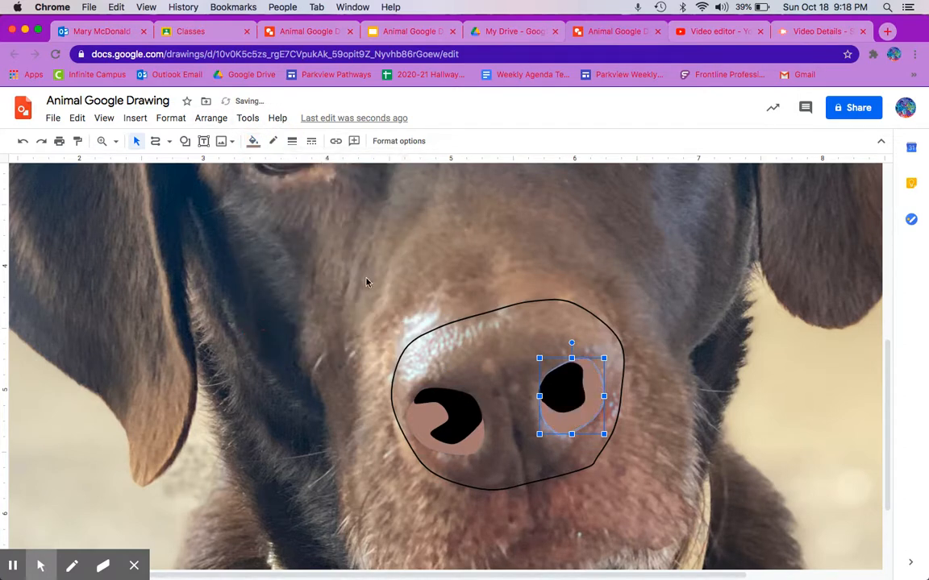
pyautogui.click(366, 281)
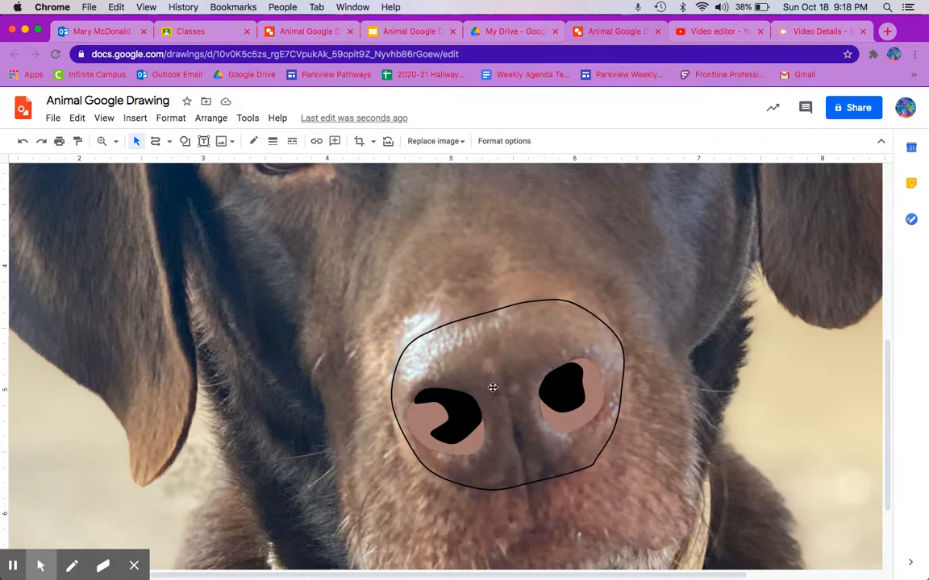
# Make the large nose shape's outline transparent and fill it with a custom brown darker than the nostrils' #a17b74
pyautogui.click(515, 348)
pyautogui.click(273, 141)
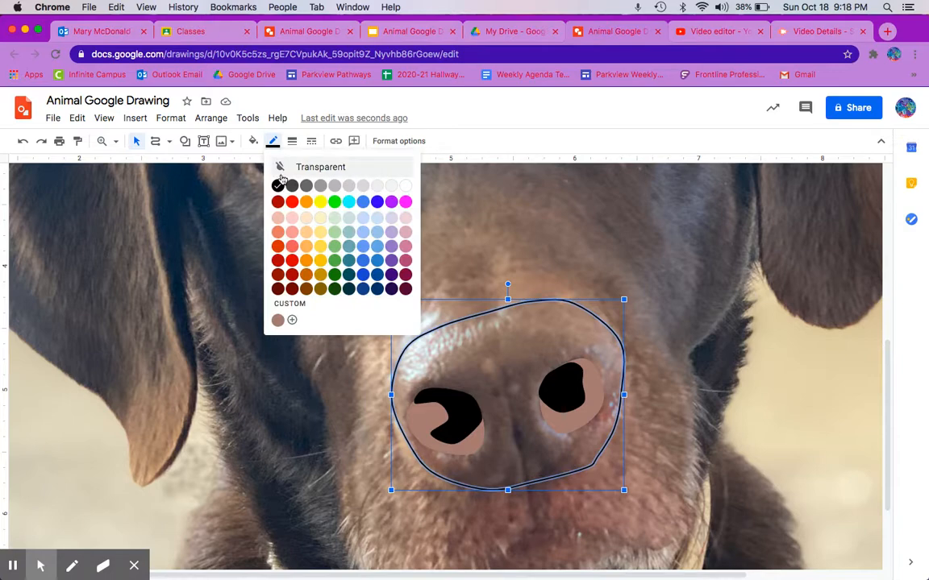
pyautogui.click(252, 142)
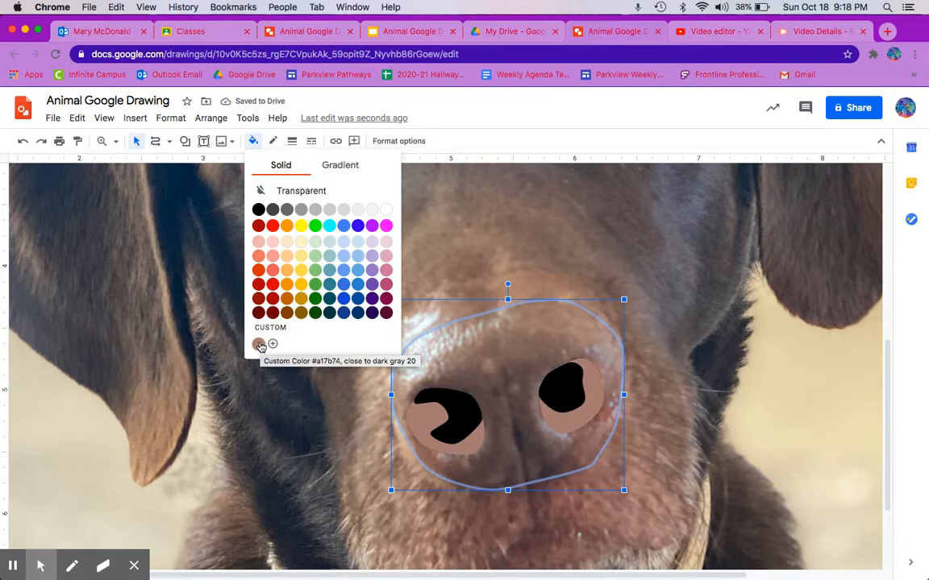
pyautogui.click(259, 345)
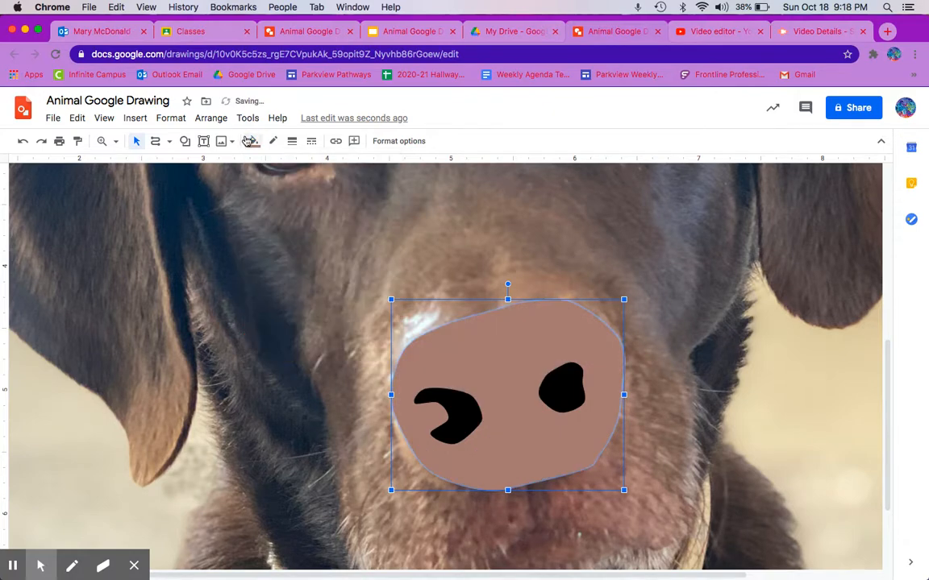
pyautogui.click(252, 141)
pyautogui.click(272, 344)
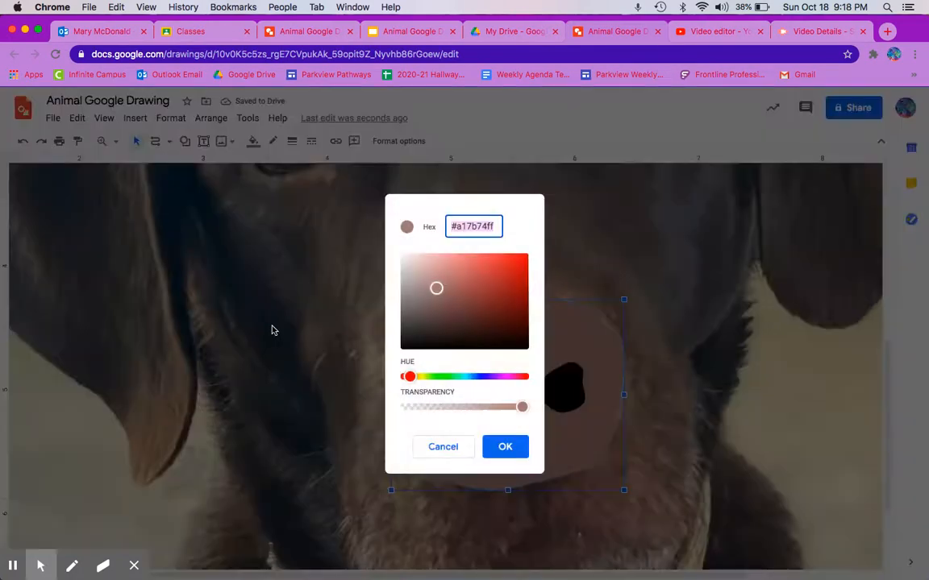
pyautogui.moveTo(438, 291); pyautogui.dragTo(442, 301)
pyautogui.click(492, 449)
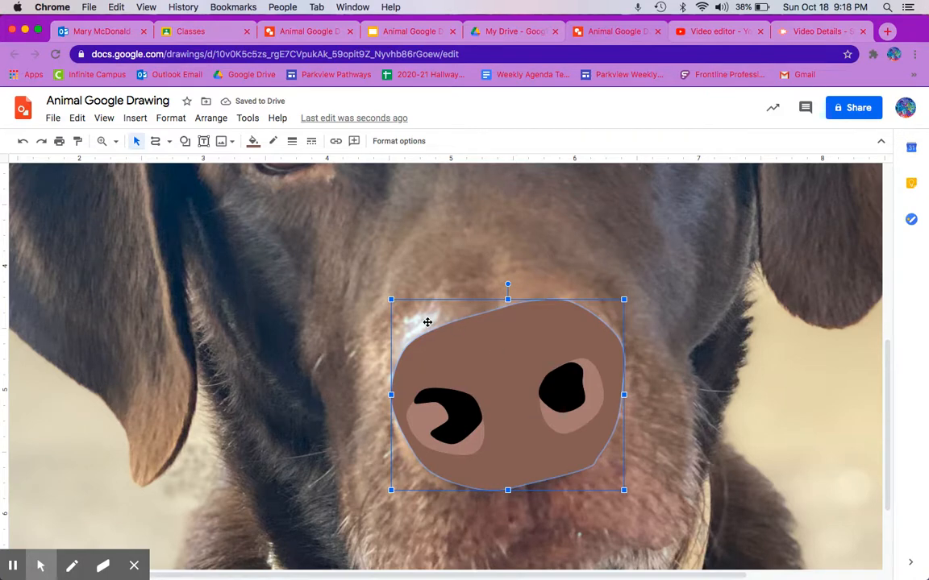
pyautogui.click(253, 142)
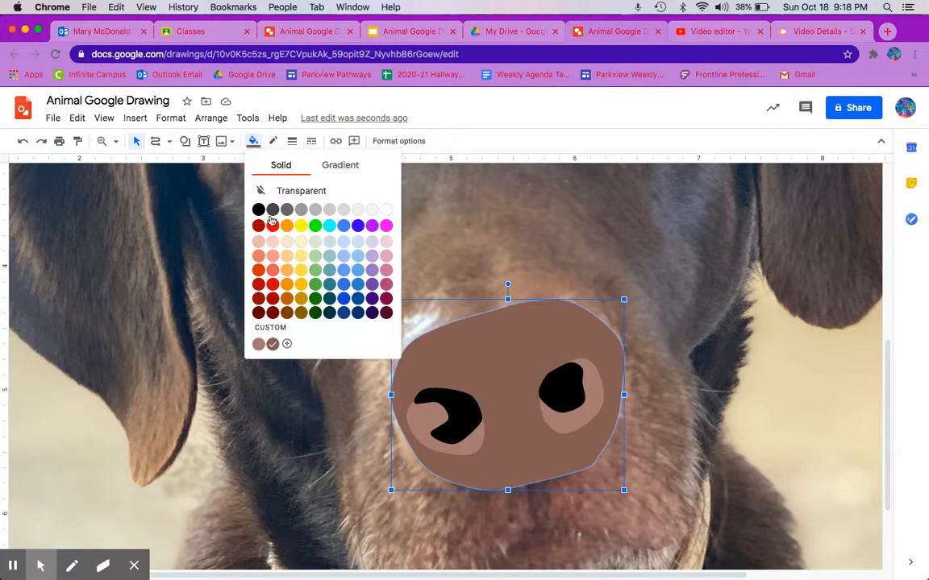
pyautogui.click(287, 345)
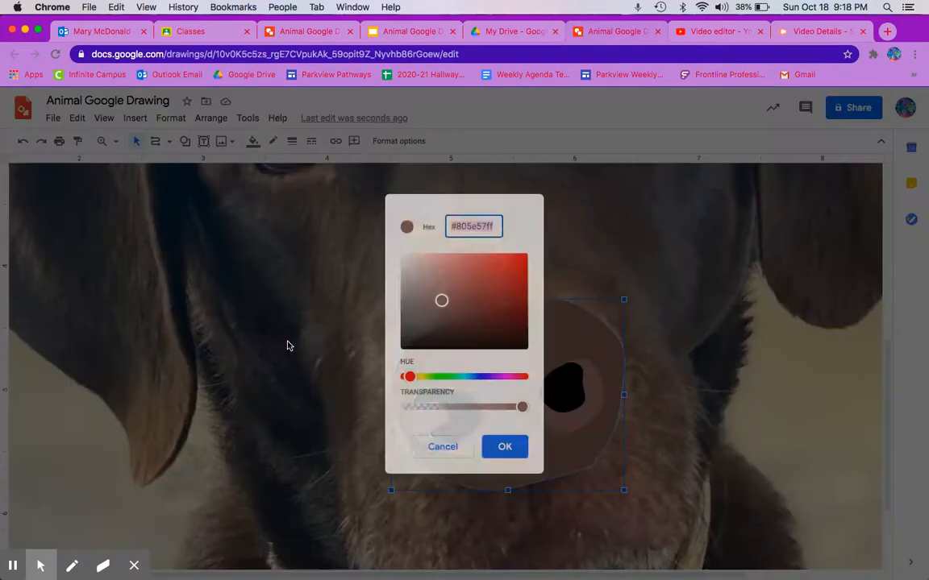
pyautogui.click(482, 380)
pyautogui.click(506, 378)
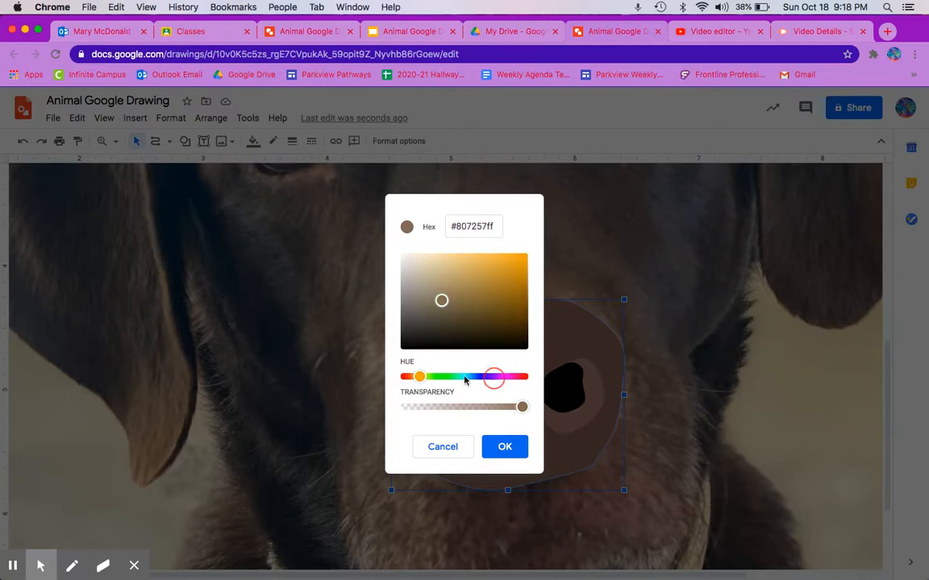
pyautogui.moveTo(422, 380); pyautogui.dragTo(480, 378)
pyautogui.click(485, 287)
pyautogui.click(435, 280)
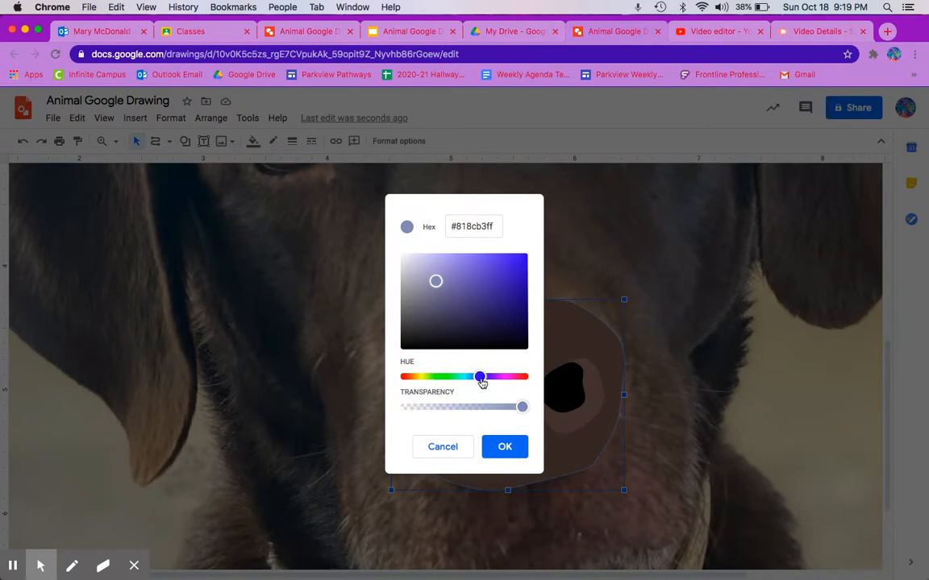
pyautogui.moveTo(478, 377); pyautogui.dragTo(428, 378)
pyautogui.click(443, 447)
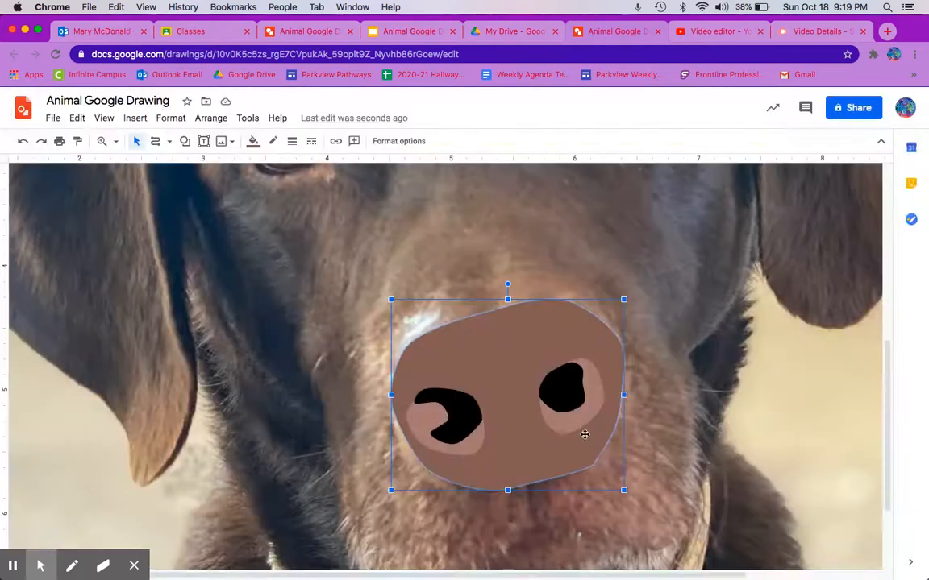
# Fit the whole drawing in view and select the large nose shape
pyautogui.click(133, 143)
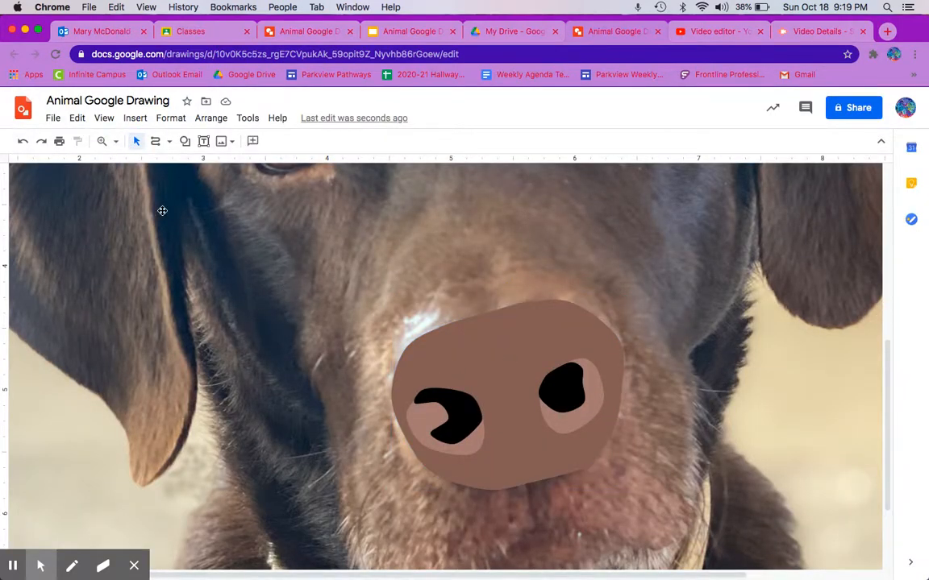
pyautogui.click(113, 141)
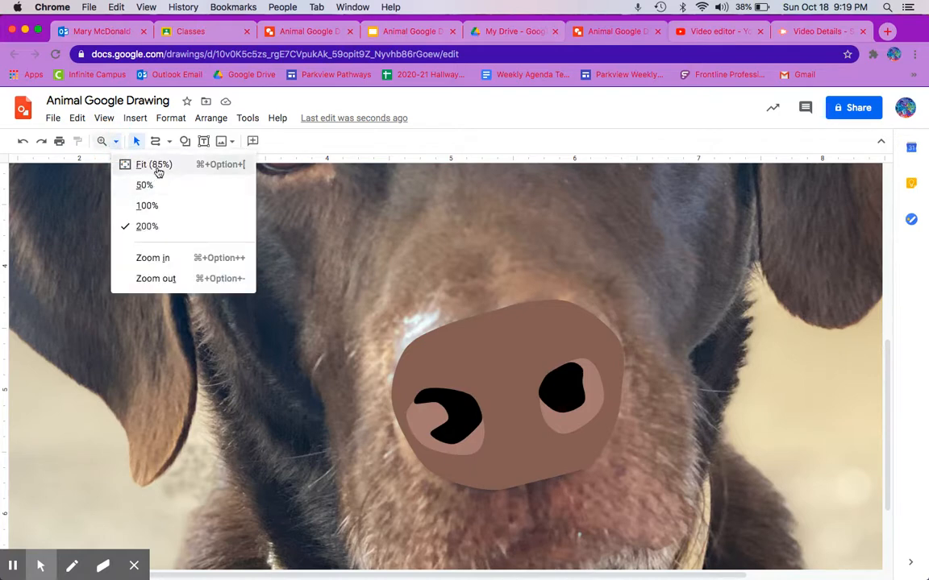
pyautogui.click(140, 167)
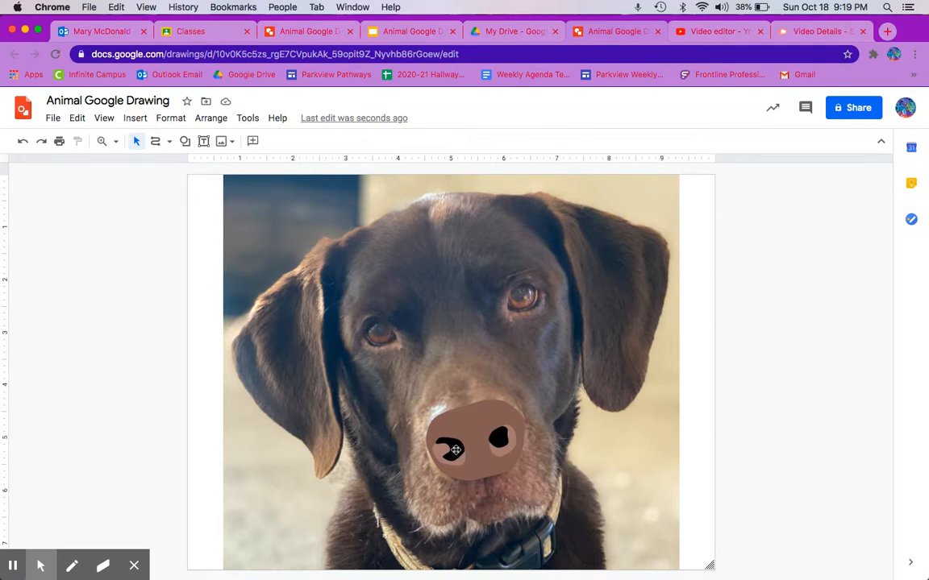
pyautogui.click(169, 142)
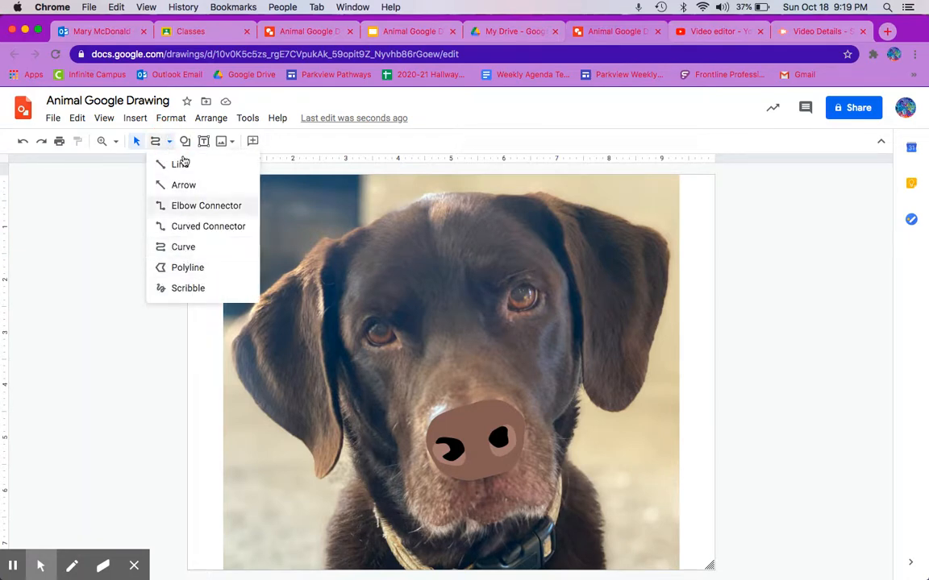
pyautogui.click(466, 431)
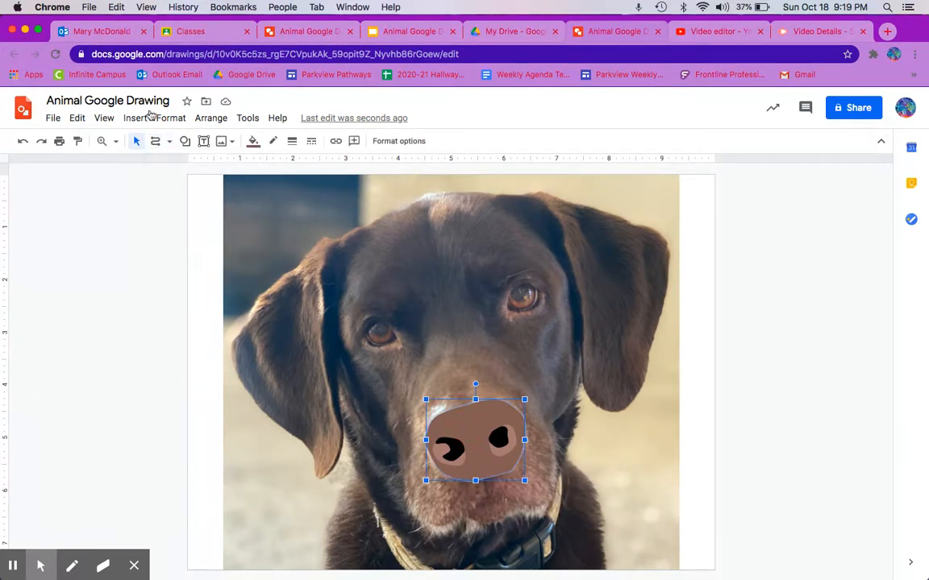